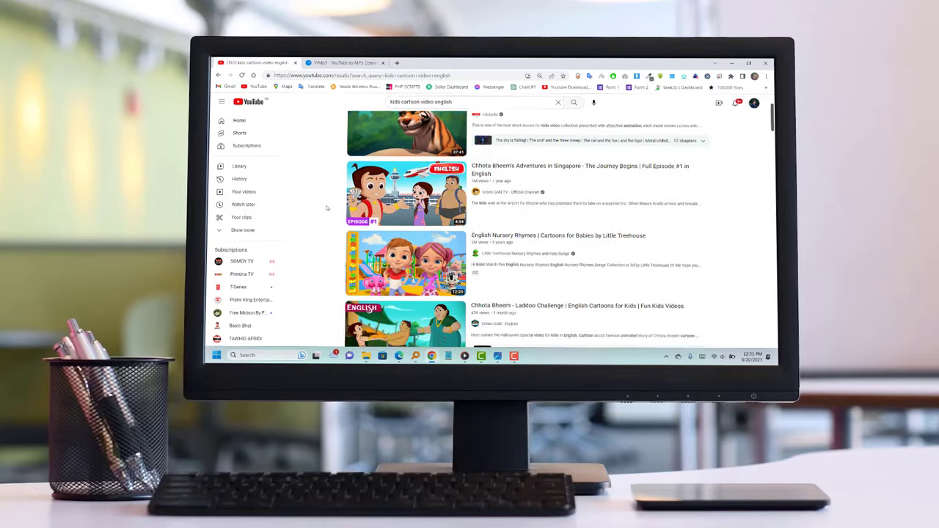
- Ask ChatGPT for a short kids' friendship story under 200 words
{"action": "scroll", "coordinate": [325, 210], "scroll_direction": "down", "scroll_amount": 10}
{"action": "scroll", "coordinate": [325, 210], "scroll_direction": "up", "scroll_amount": 10}
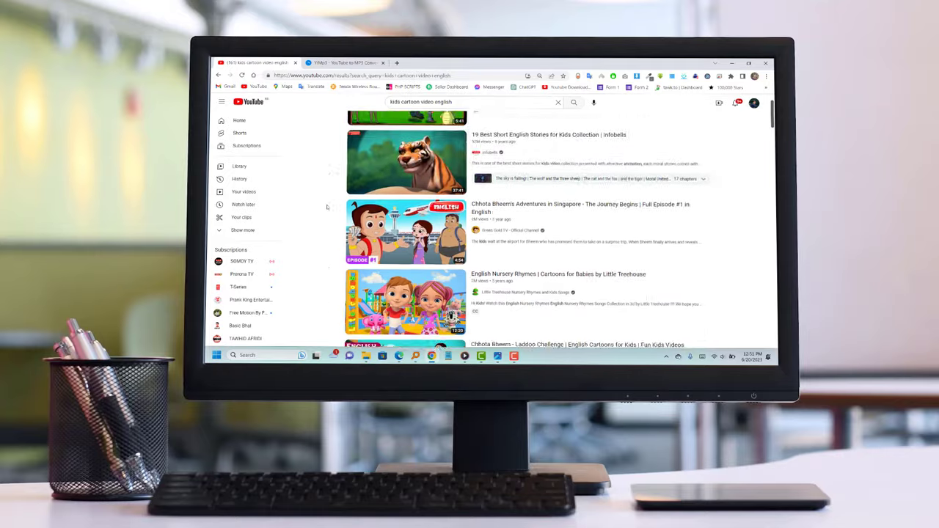
{"action": "scroll", "coordinate": [325, 209], "scroll_direction": "down", "scroll_amount": 5}
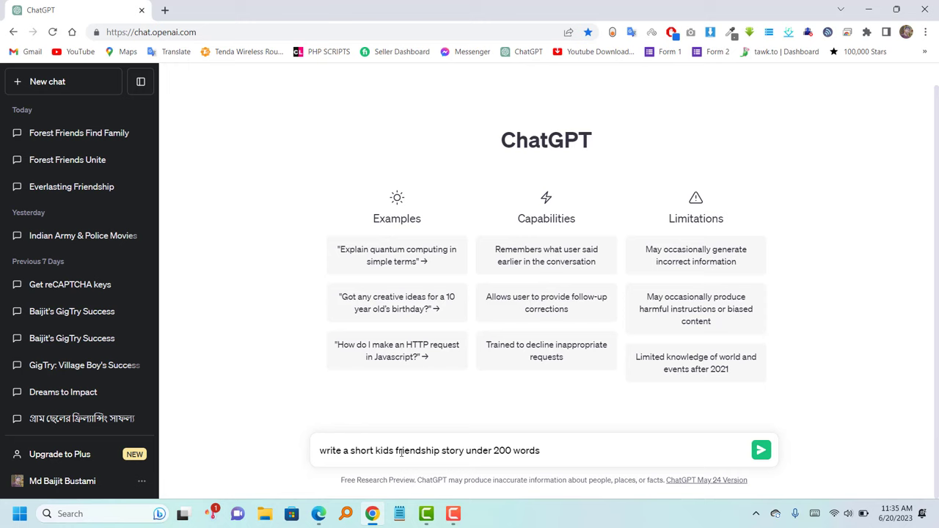
{"action": "key", "text": "Return"}
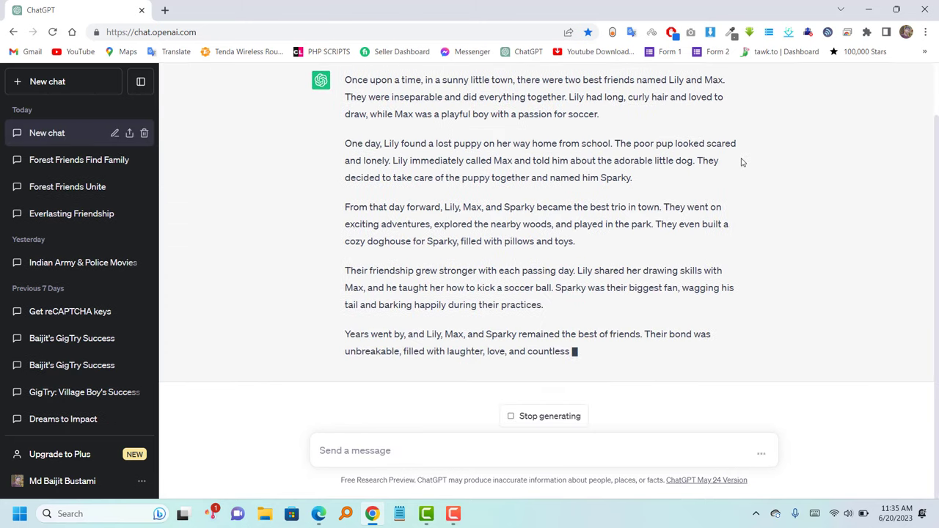
- Request ten image-generation prompts based on the Lily, Max and Sparky story
{"action": "scroll", "coordinate": [377, 102], "scroll_direction": "up", "scroll_amount": 1}
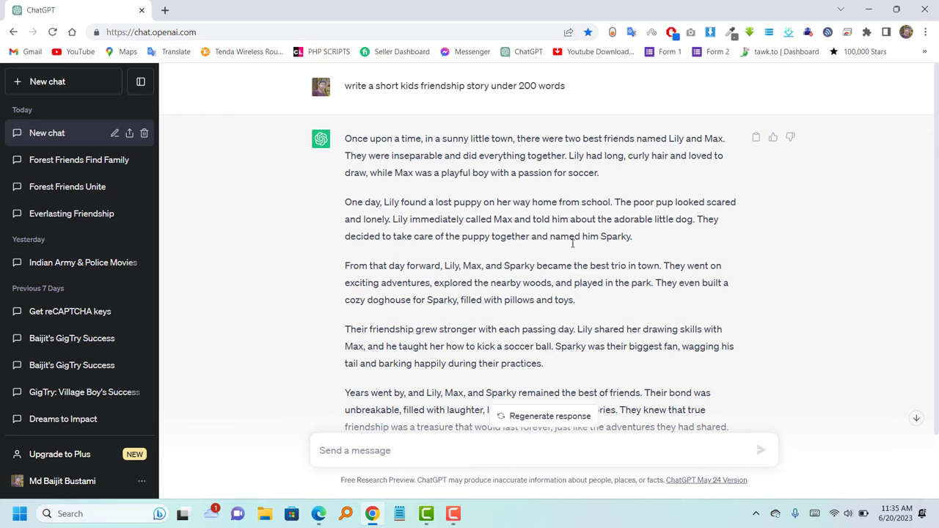
{"action": "scroll", "coordinate": [573, 243], "scroll_direction": "down", "scroll_amount": 1}
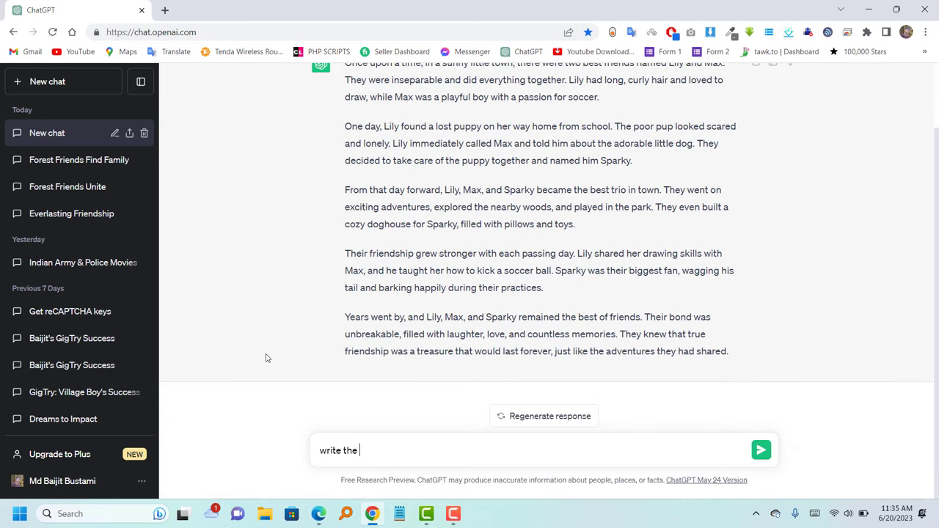
{"action": "type", "text": "fort"}
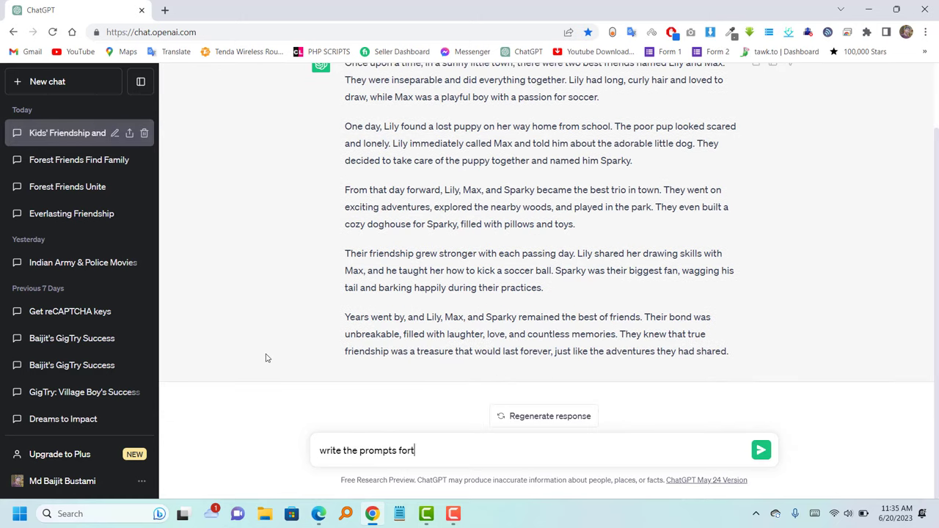
{"action": "key", "text": "BackSpace"}
{"action": "key", "text": "BackSpace"}
{"action": "key", "text": "BackSpace"}
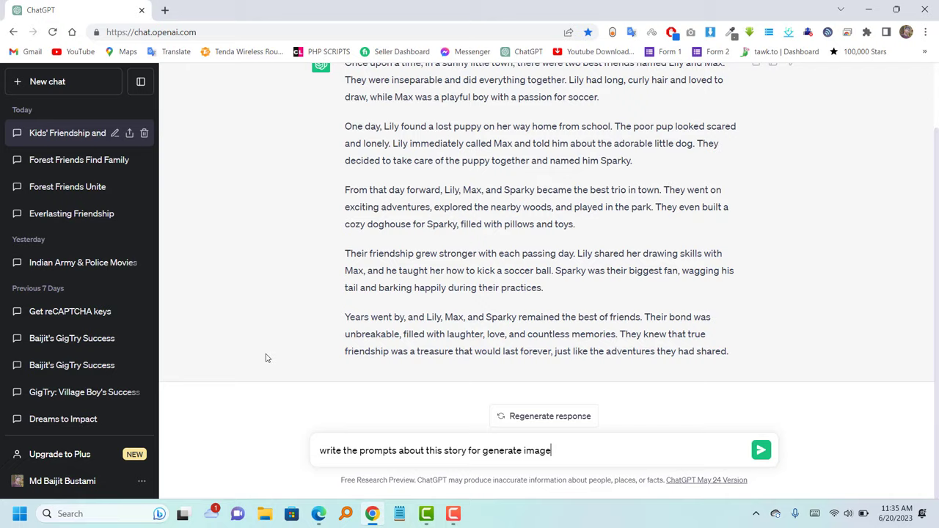
{"action": "key", "text": "Return"}
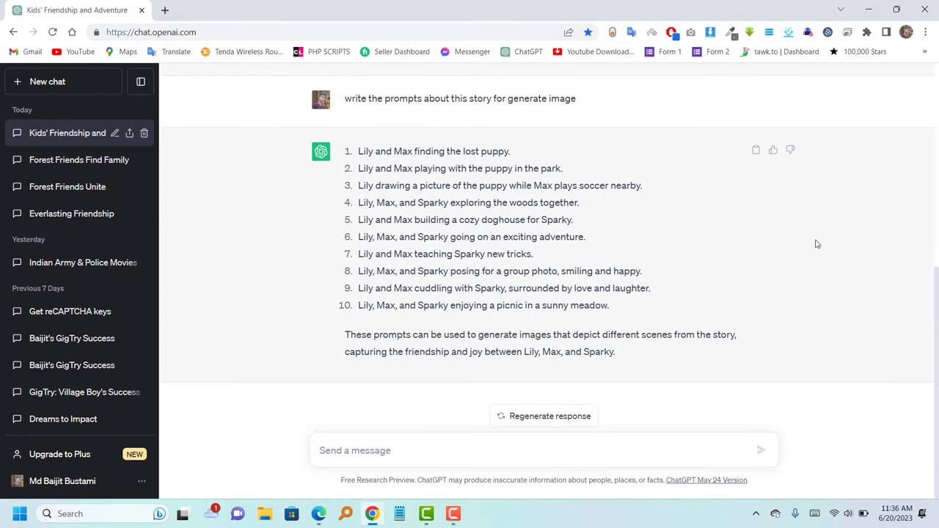
{"action": "scroll", "coordinate": [379, 156], "scroll_direction": "up", "scroll_amount": 5}
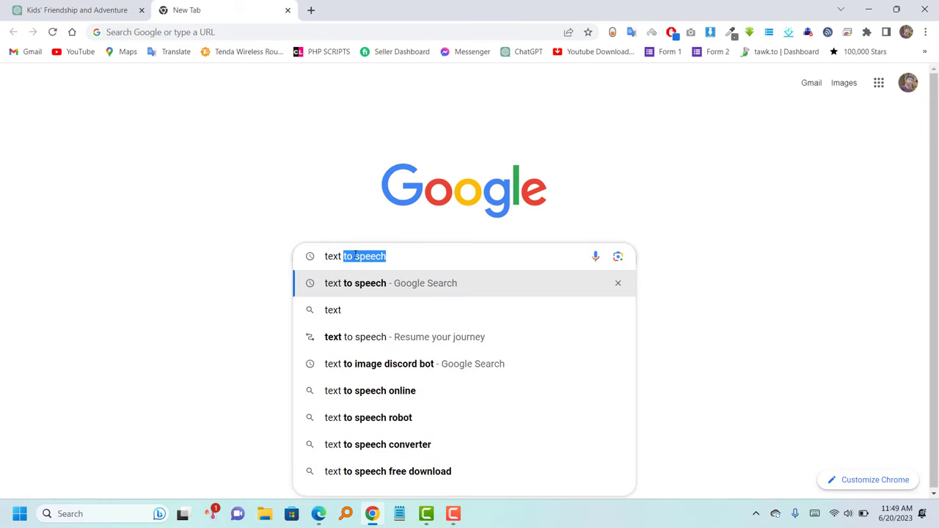
- Search 'text to speech online free' and open TextMagic's tool in a tab before the results
{"action": "type", "text": "to spee"}
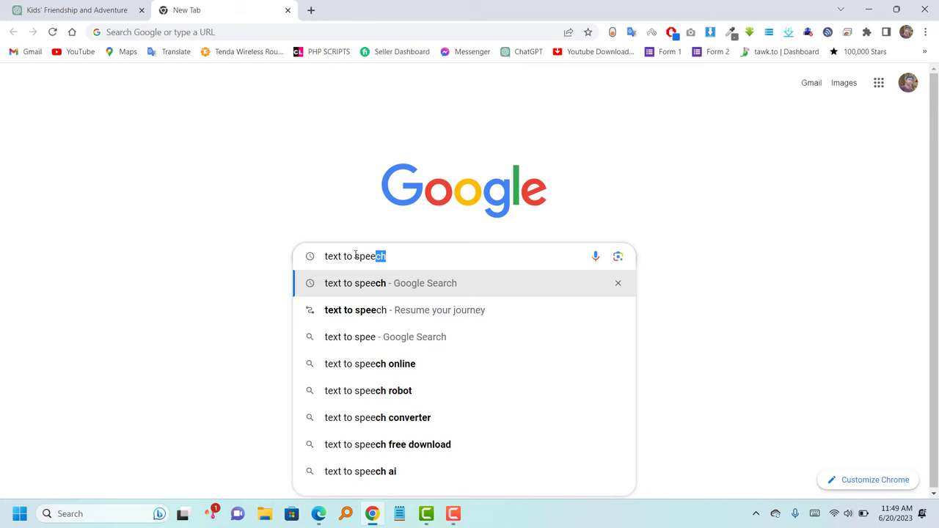
{"action": "type", "text": "ch online free"}
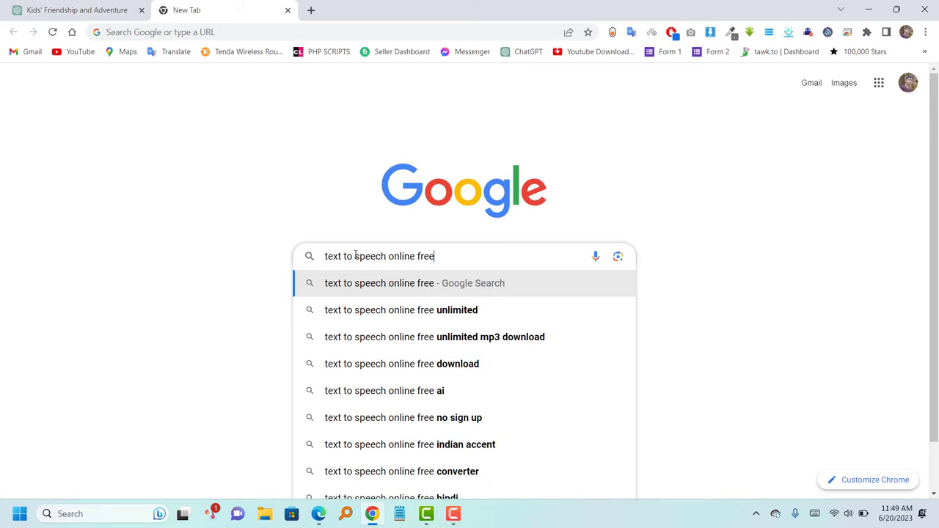
{"action": "key", "text": "Return"}
{"action": "scroll", "coordinate": [17, 256], "scroll_direction": "down", "scroll_amount": 8}
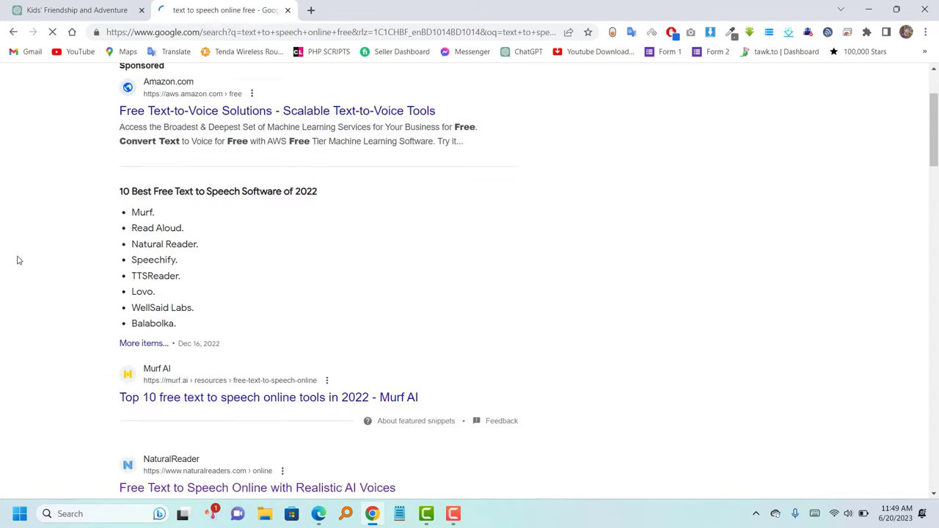
{"action": "scroll", "coordinate": [27, 256], "scroll_direction": "down", "scroll_amount": 2}
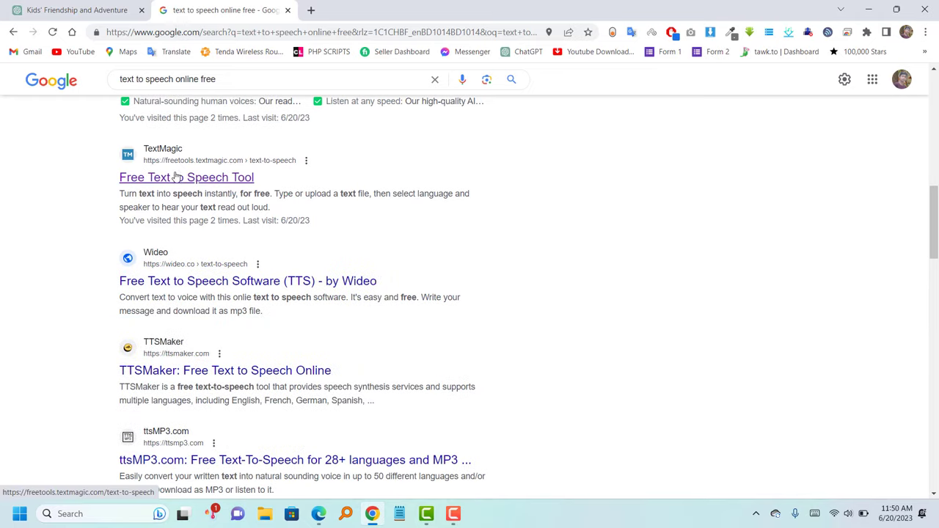
{"action": "middle_click", "coordinate": [191, 183]}
{"action": "left_click", "coordinate": [355, 4]}
{"action": "left_click_drag", "start_coordinate": [356, 4], "coordinate": [217, 6]}
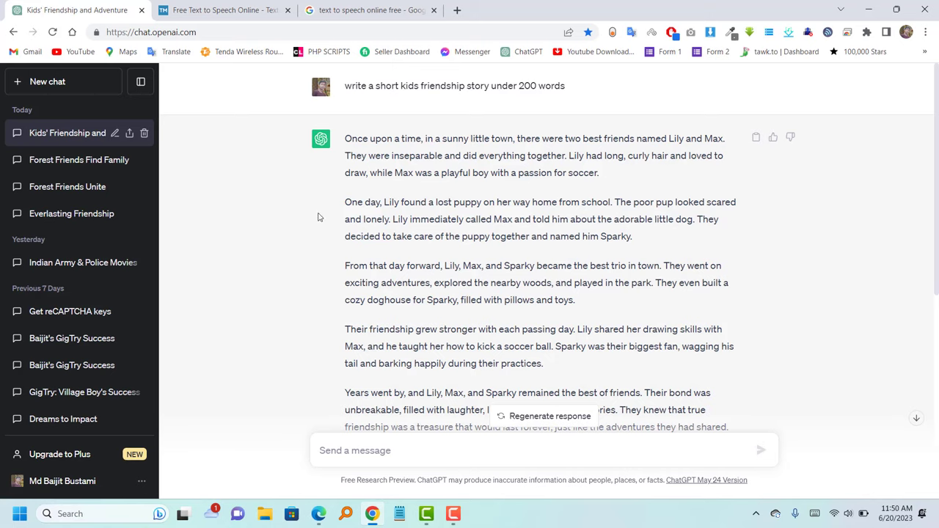
- Copy the story from ChatGPT and paste it over TextMagic's sample text
{"action": "left_click_drag", "start_coordinate": [342, 140], "coordinate": [744, 313]}
{"action": "scroll", "coordinate": [505, 168], "scroll_direction": "up", "scroll_amount": 2}
{"action": "right_click", "coordinate": [506, 167]}
{"action": "left_click", "coordinate": [528, 179]}
{"action": "left_click", "coordinate": [221, 9]}
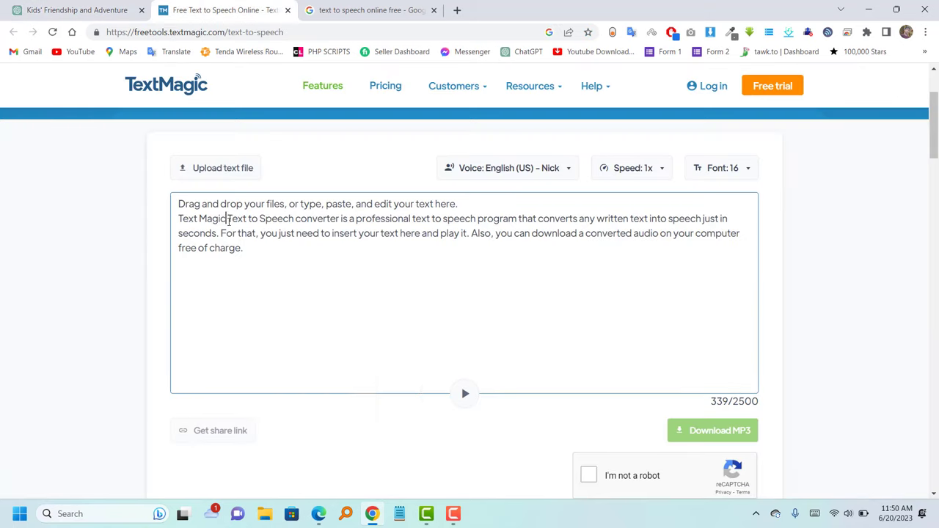
{"action": "left_click", "coordinate": [257, 273]}
{"action": "key", "text": "ctrl+a"}
{"action": "key", "text": "ctrl+v"}
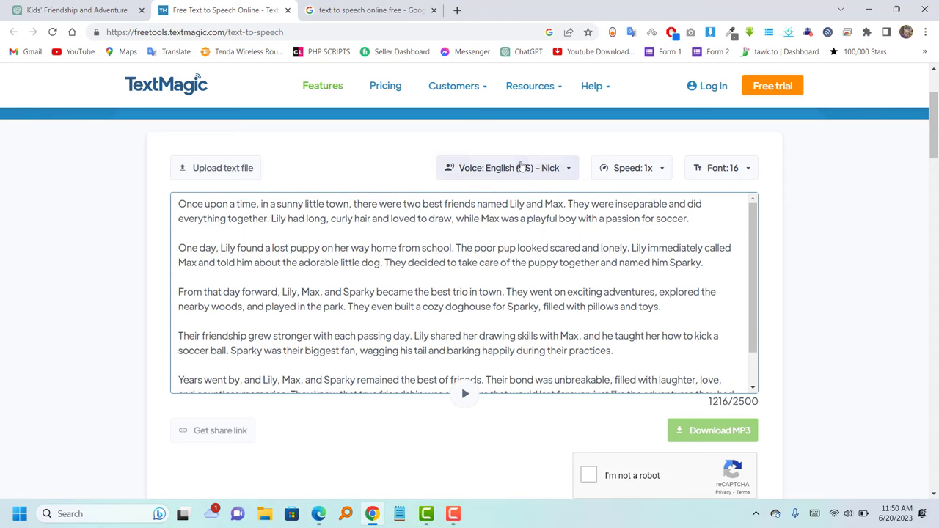
- Choose the English (US) - Alice voice, preview the narration, and download it as MP3
{"action": "left_click", "coordinate": [514, 168]}
{"action": "scroll", "coordinate": [527, 266], "scroll_direction": "down", "scroll_amount": 5}
{"action": "scroll", "coordinate": [527, 266], "scroll_direction": "up", "scroll_amount": 5}
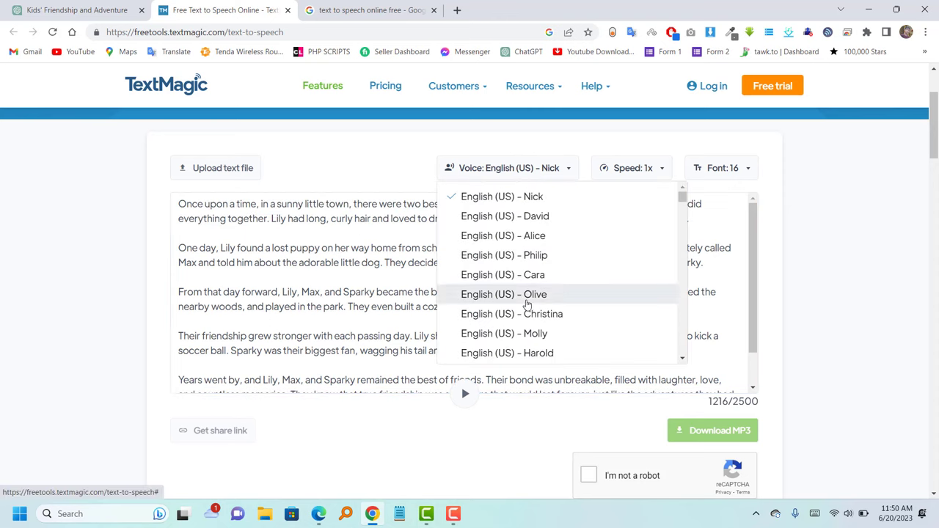
{"action": "left_click", "coordinate": [533, 236]}
{"action": "scroll", "coordinate": [650, 369], "scroll_direction": "down", "scroll_amount": 2}
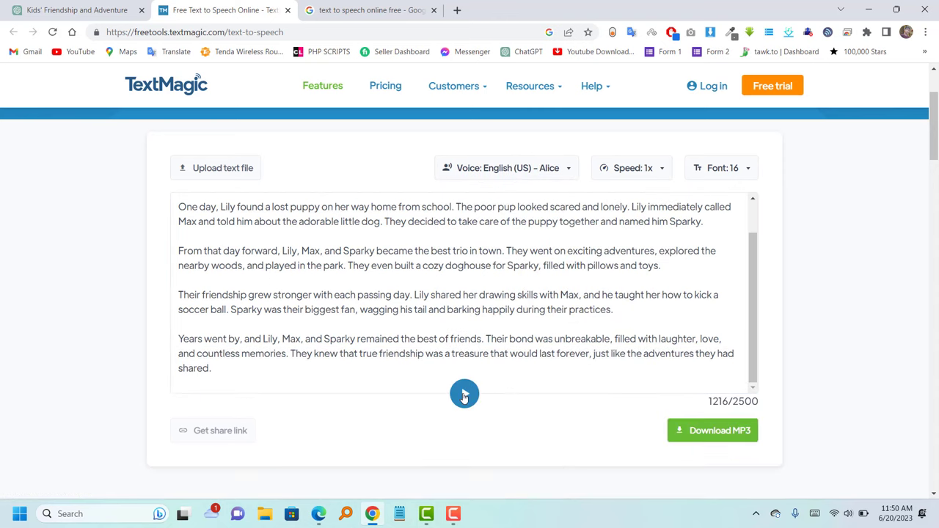
{"action": "left_click", "coordinate": [464, 396]}
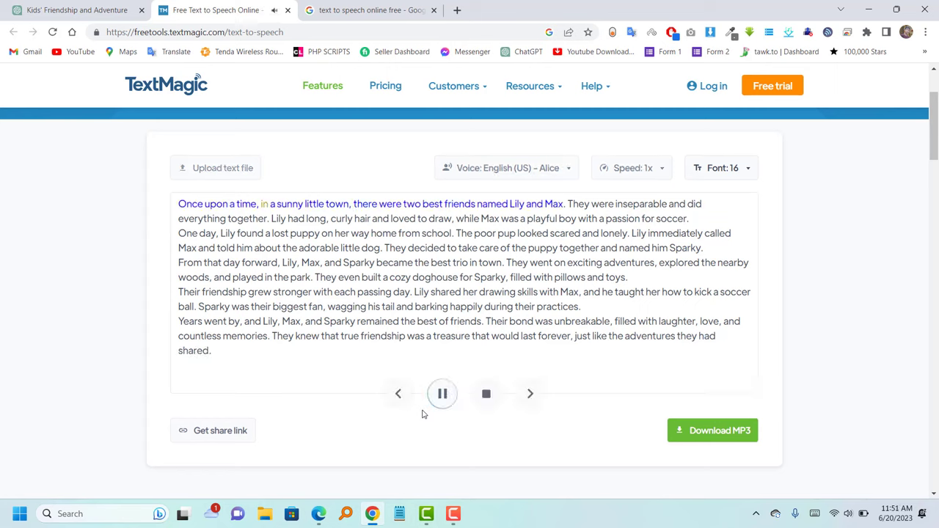
{"action": "left_click", "coordinate": [443, 396]}
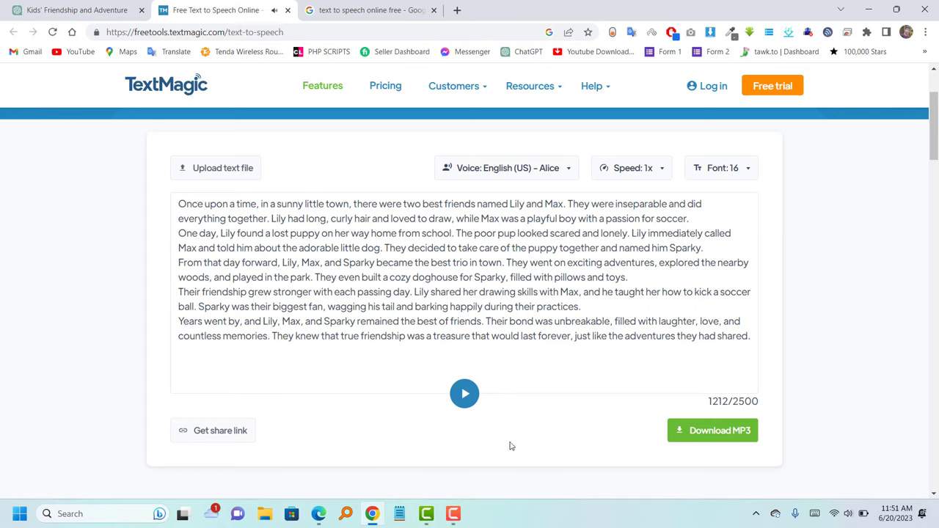
{"action": "left_click", "coordinate": [743, 434]}
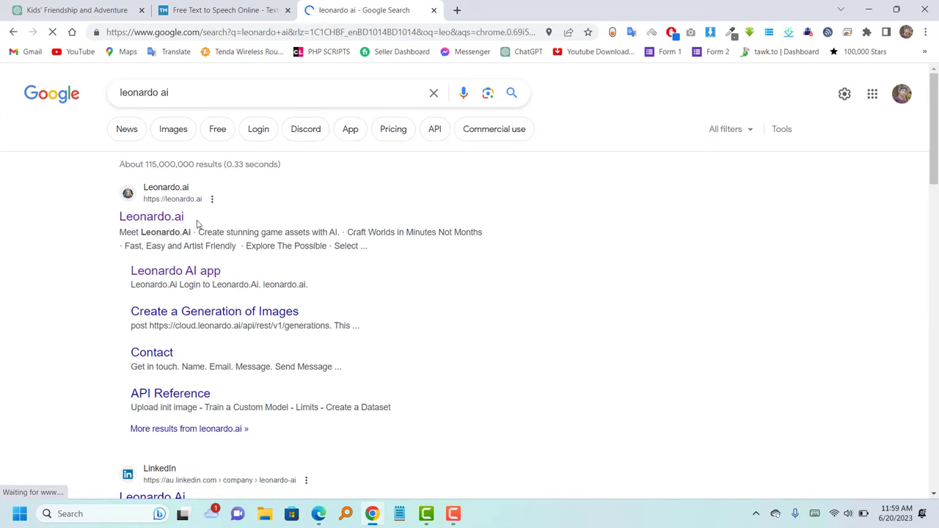
- Sign up for Leonardo.ai Early Access using the saved e-mail address
{"action": "left_click", "coordinate": [164, 215]}
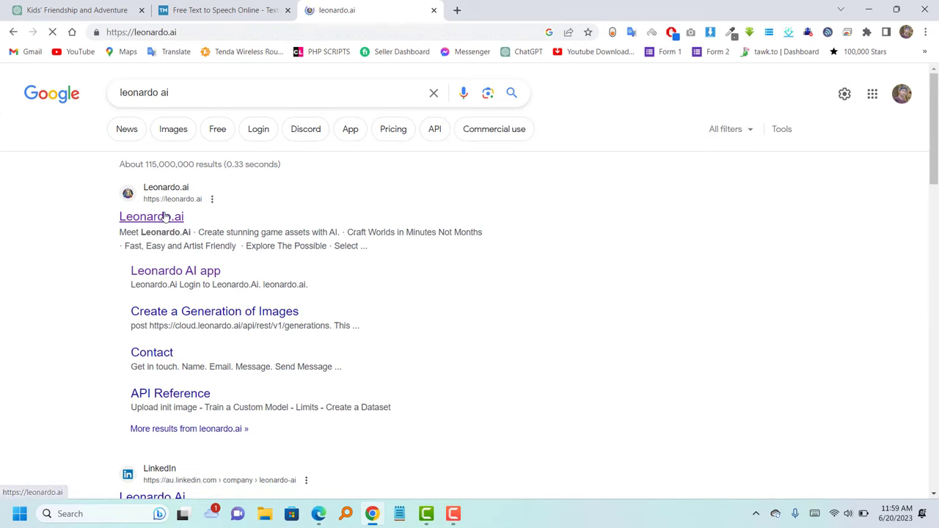
{"action": "left_click", "coordinate": [664, 89]}
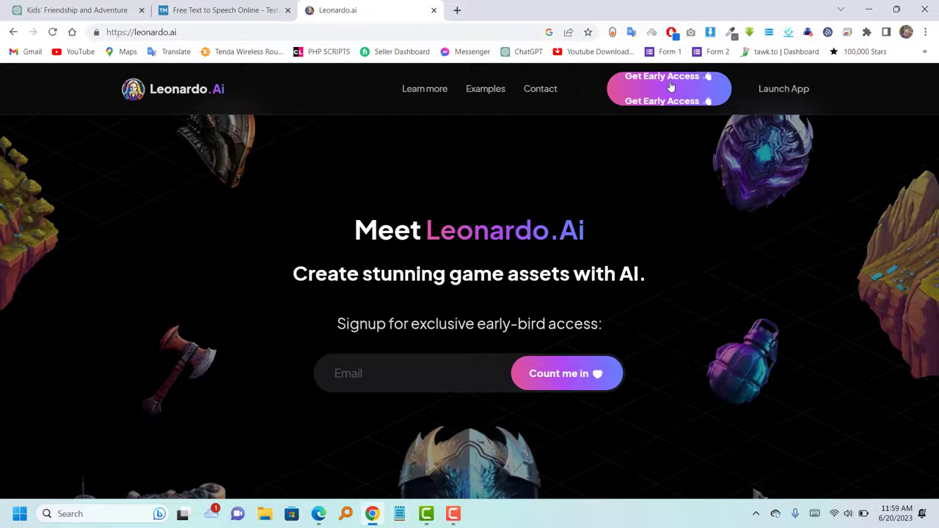
{"action": "type", "text": "itbaiji"}
{"action": "left_click", "coordinate": [403, 380]}
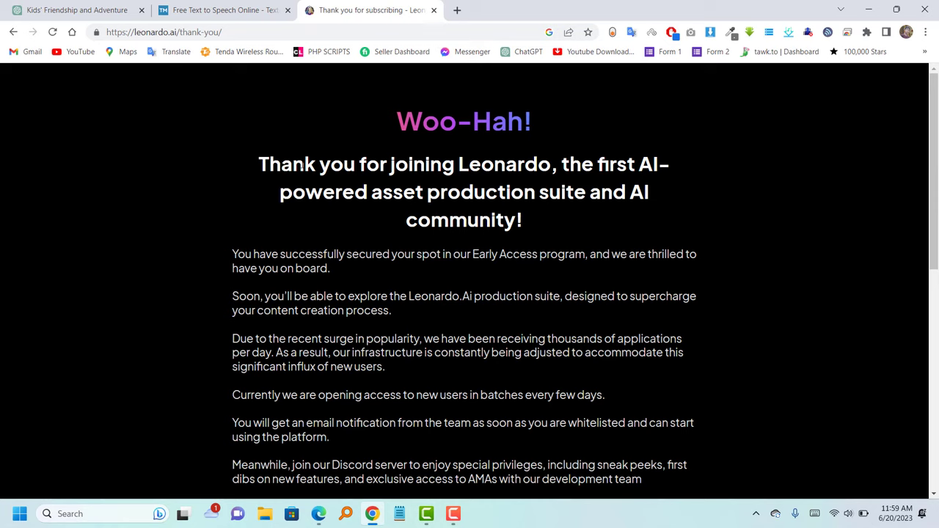
{"action": "scroll", "coordinate": [444, 220], "scroll_direction": "down", "scroll_amount": 5}
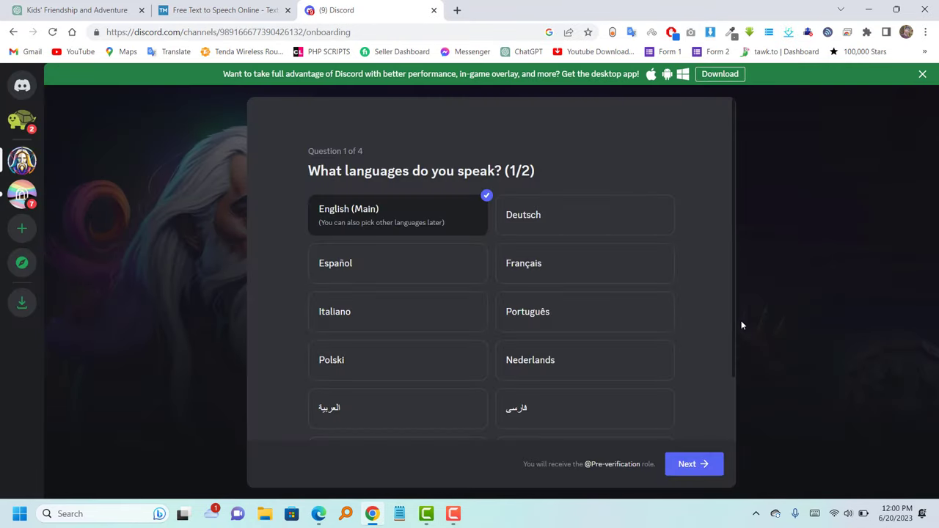
- Keep English, skip the language and notification questions, and accept the Leonardo.Ai server rules
{"action": "left_click", "coordinate": [690, 468]}
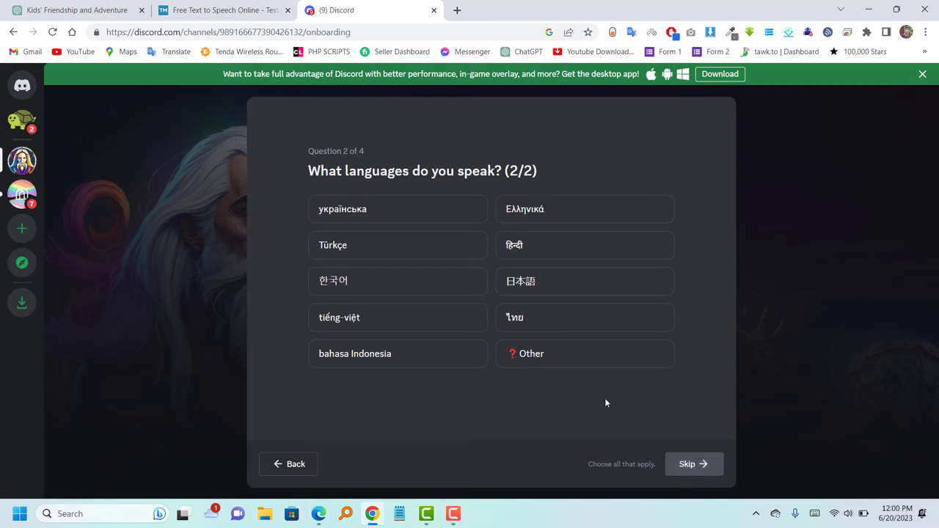
{"action": "left_click", "coordinate": [701, 468]}
{"action": "left_click", "coordinate": [697, 464]}
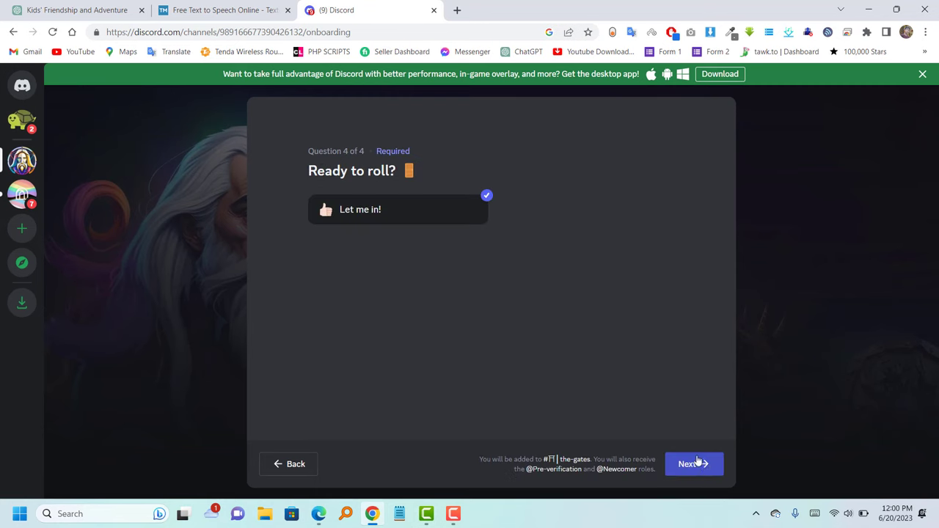
{"action": "left_click", "coordinate": [693, 463]}
{"action": "scroll", "coordinate": [500, 305], "scroll_direction": "down", "scroll_amount": 5}
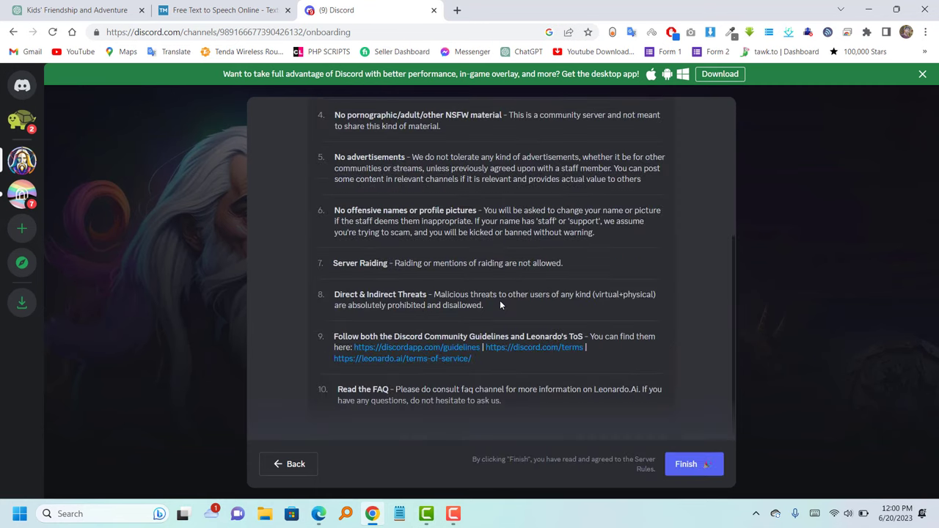
{"action": "left_click", "coordinate": [694, 464]}
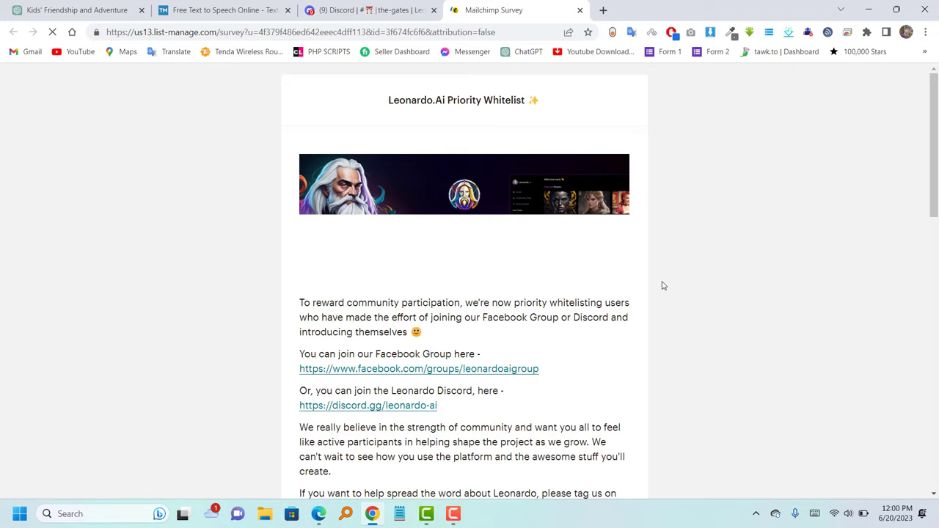
- Answer Yes to joining the community and paste the Discord username into the survey
{"action": "scroll", "coordinate": [663, 286], "scroll_direction": "down", "scroll_amount": 7}
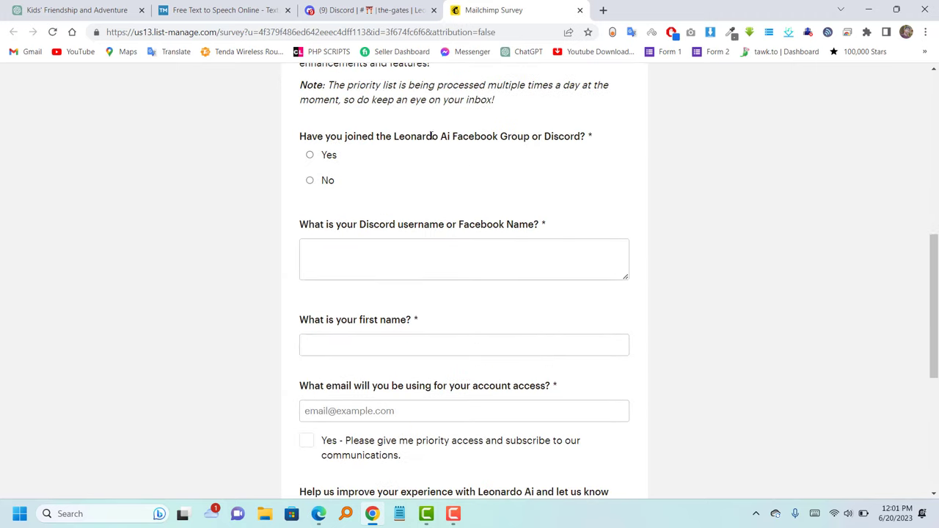
{"action": "left_click", "coordinate": [404, 156]}
{"action": "scroll", "coordinate": [452, 163], "scroll_direction": "down", "scroll_amount": 1}
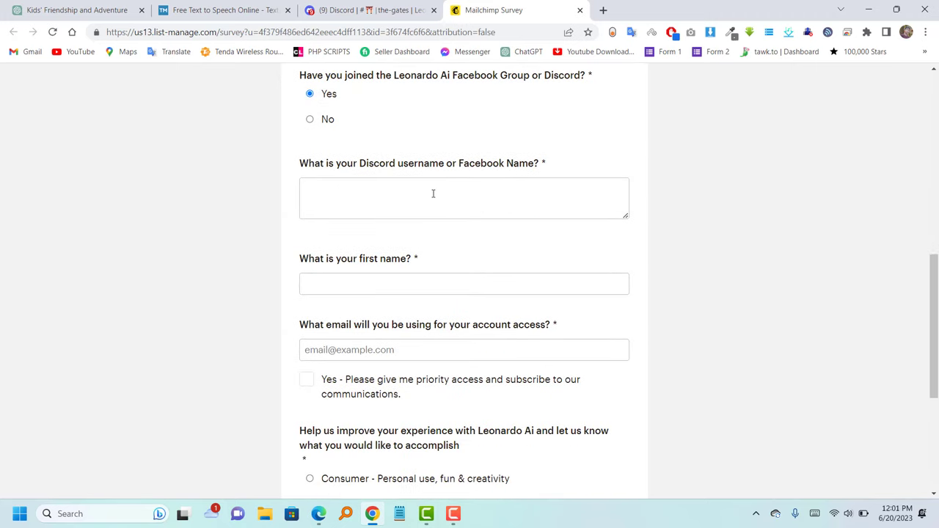
{"action": "left_click", "coordinate": [372, 7]}
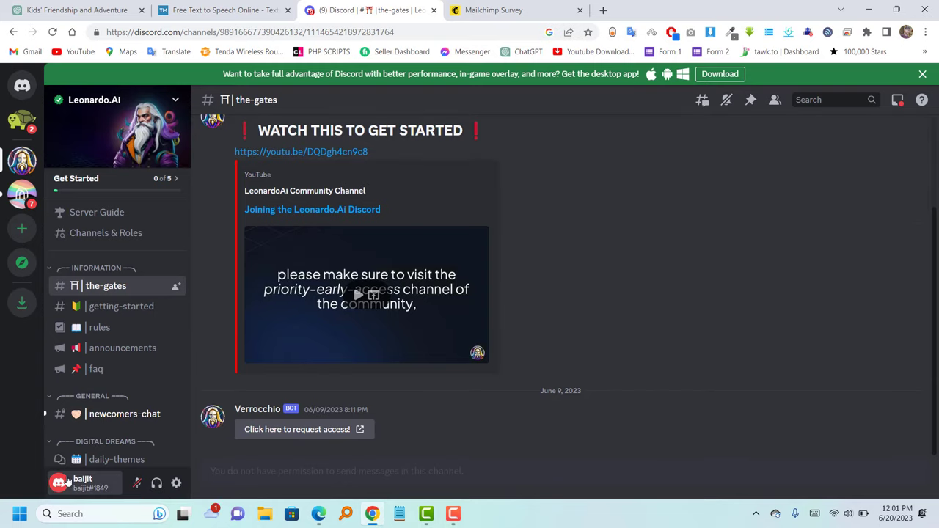
{"action": "left_click", "coordinate": [70, 482]}
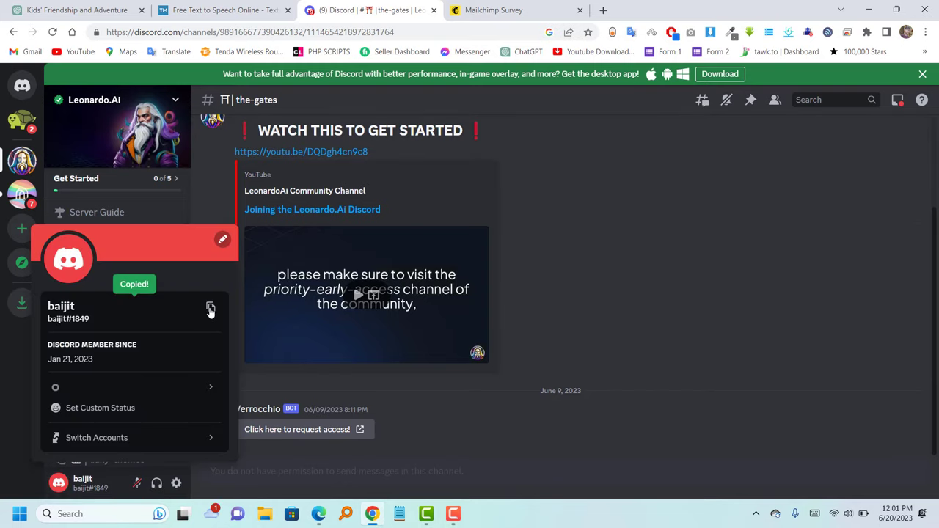
{"action": "left_click", "coordinate": [464, 396]}
{"action": "left_click", "coordinate": [492, 10]}
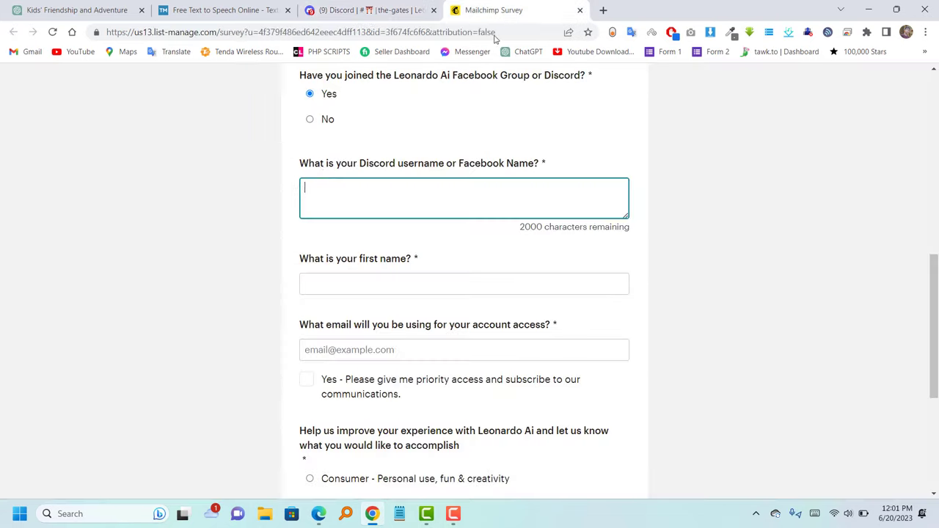
{"action": "right_click", "coordinate": [308, 192]}
{"action": "left_click", "coordinate": [353, 281]}
- Autofill first name and e-mail, opt in, choose Consumer, submit, and follow the app.leonardo.ai link
{"action": "left_click", "coordinate": [340, 283]}
{"action": "left_click", "coordinate": [380, 316]}
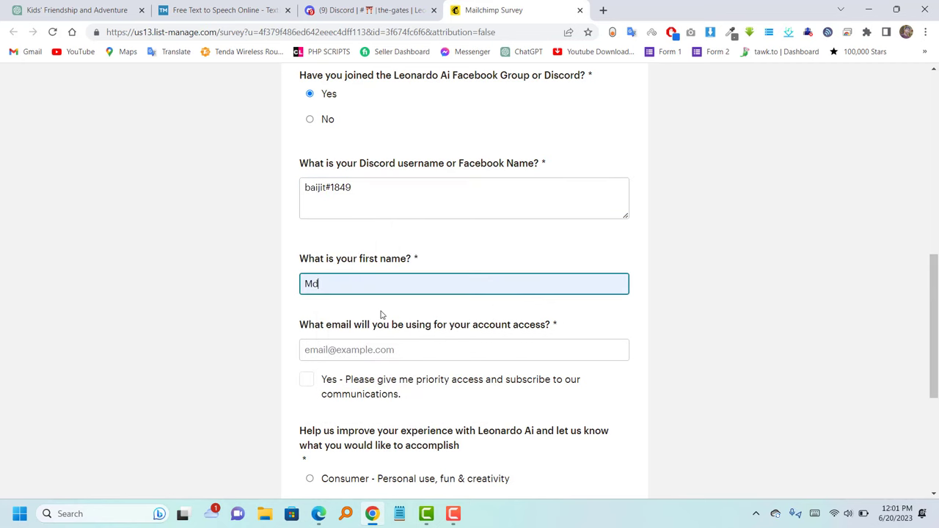
{"action": "scroll", "coordinate": [274, 319], "scroll_direction": "down", "scroll_amount": 1}
{"action": "left_click", "coordinate": [367, 288]}
{"action": "left_click", "coordinate": [400, 318]}
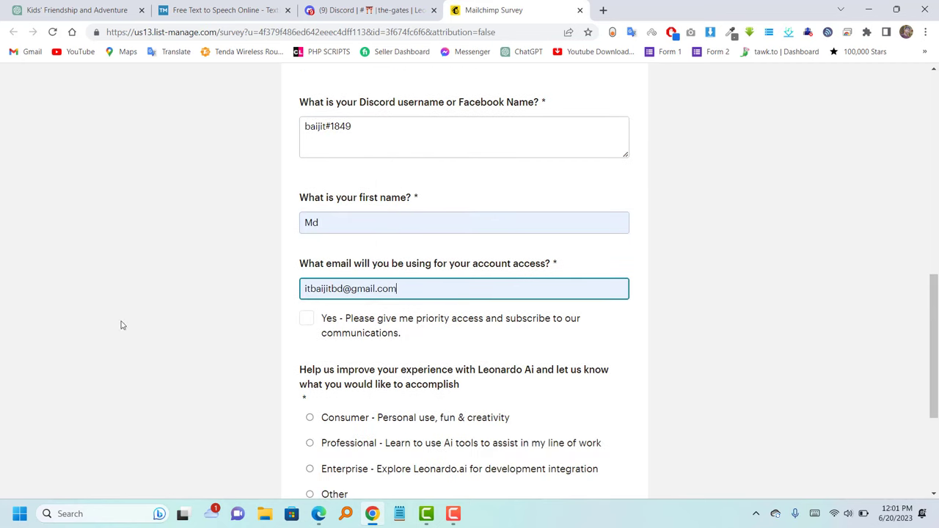
{"action": "left_click", "coordinate": [307, 318]}
{"action": "scroll", "coordinate": [355, 296], "scroll_direction": "down", "scroll_amount": 2}
{"action": "left_click", "coordinate": [309, 295]}
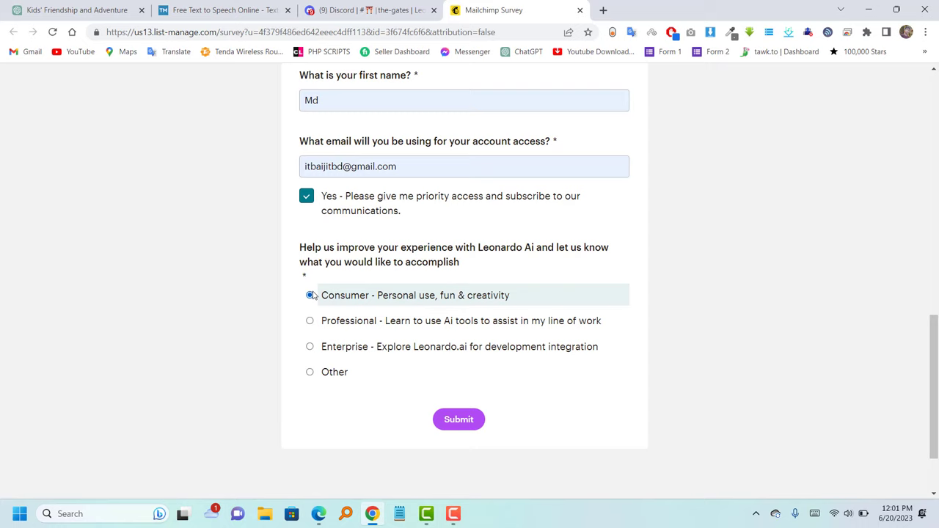
{"action": "left_click", "coordinate": [459, 420]}
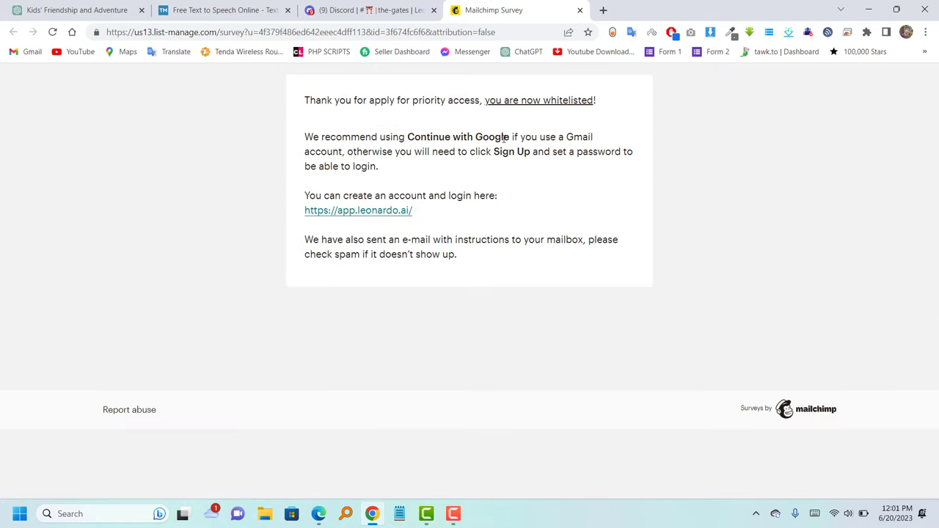
{"action": "left_click", "coordinate": [359, 211]}
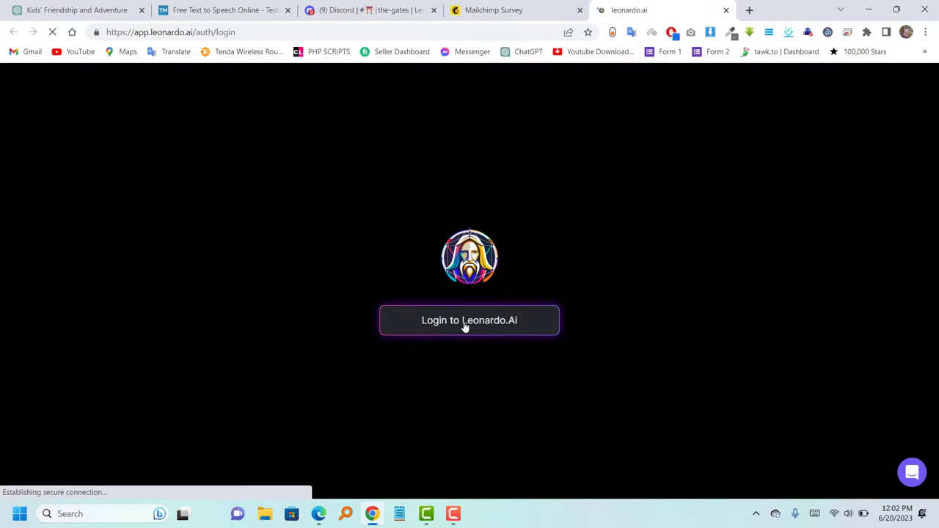
- Create a new Leonardo.Ai account by signing up with Google
{"action": "left_click", "coordinate": [465, 326]}
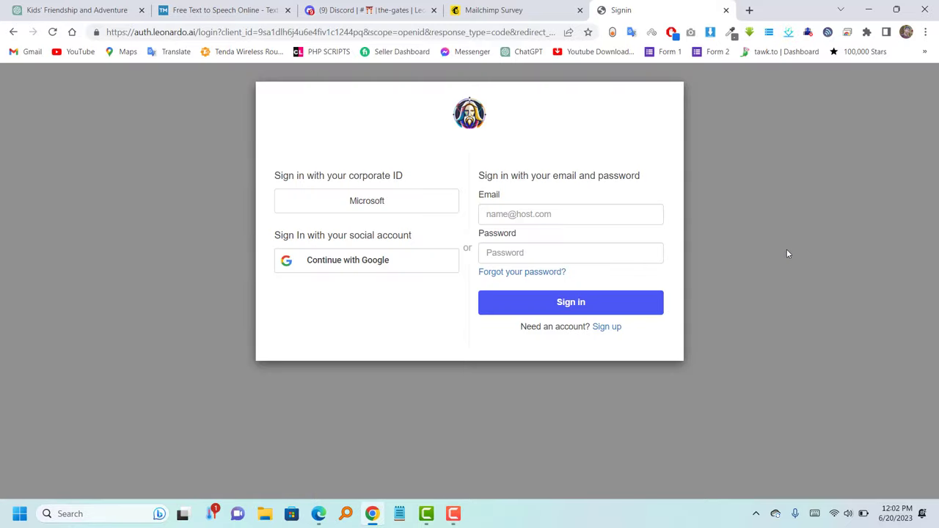
{"action": "left_click", "coordinate": [606, 329]}
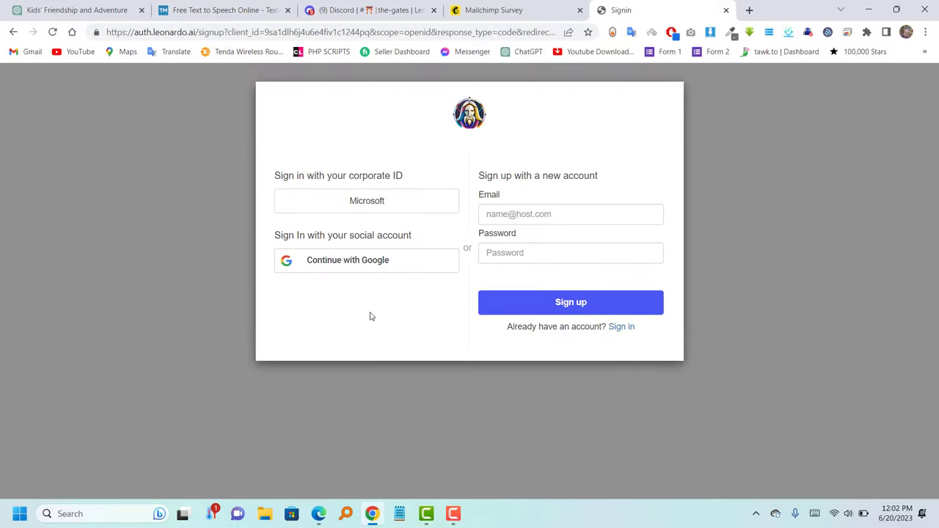
{"action": "left_click", "coordinate": [370, 266]}
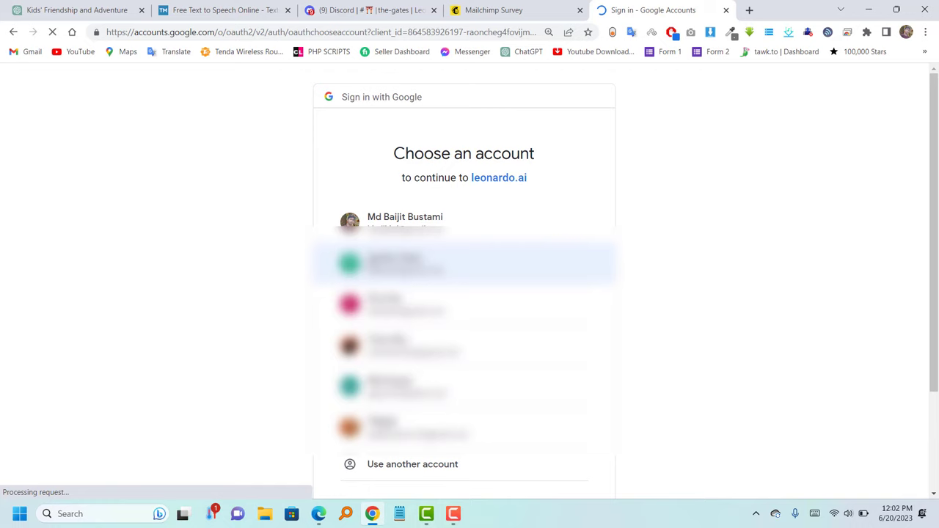
{"action": "left_click", "coordinate": [573, 237]}
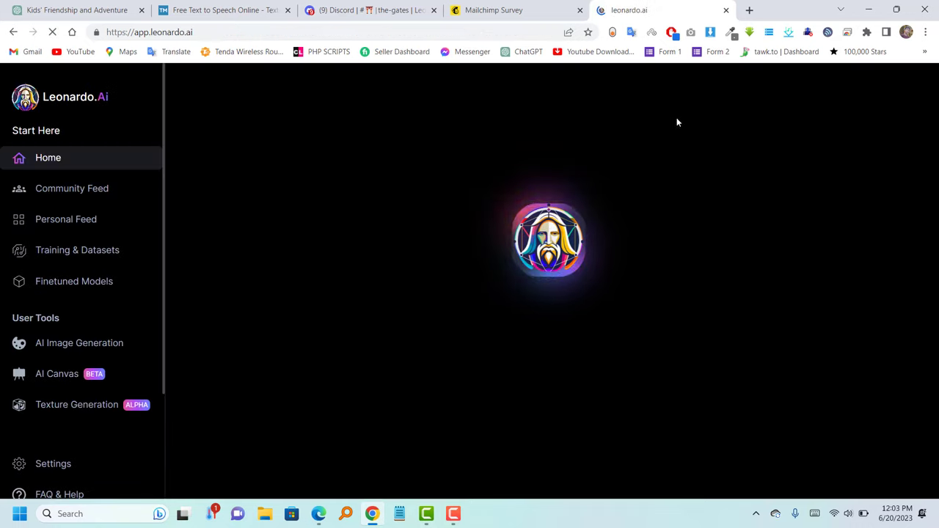
{"action": "left_click_drag", "start_coordinate": [642, 9], "coordinate": [211, 6]}
- Enter a username, pick Advertising, Art and Marketing interests and the Enthusiast role, and finish onboarding
{"action": "left_click", "coordinate": [402, 282]}
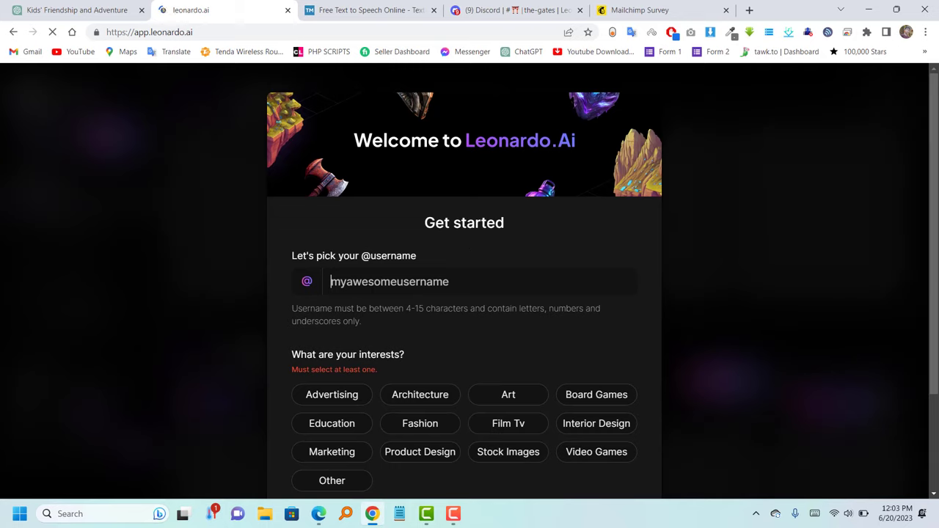
{"action": "type", "text": "baijit"}
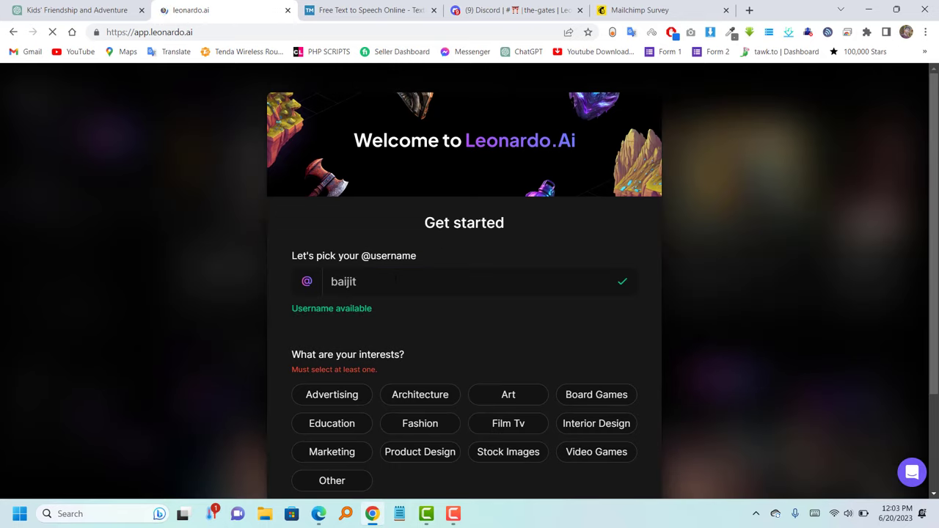
{"action": "scroll", "coordinate": [292, 343], "scroll_direction": "down", "scroll_amount": 2}
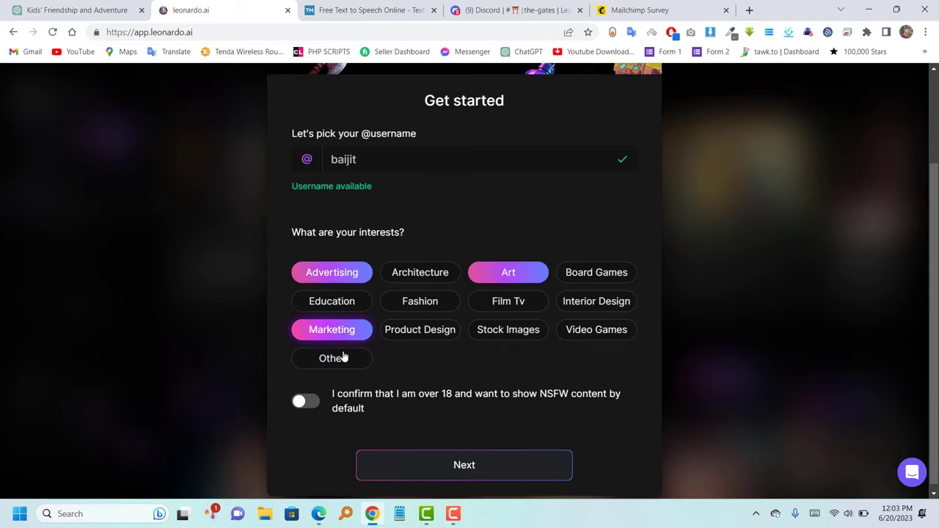
{"action": "left_click", "coordinate": [470, 465]}
{"action": "scroll", "coordinate": [627, 295], "scroll_direction": "down", "scroll_amount": 2}
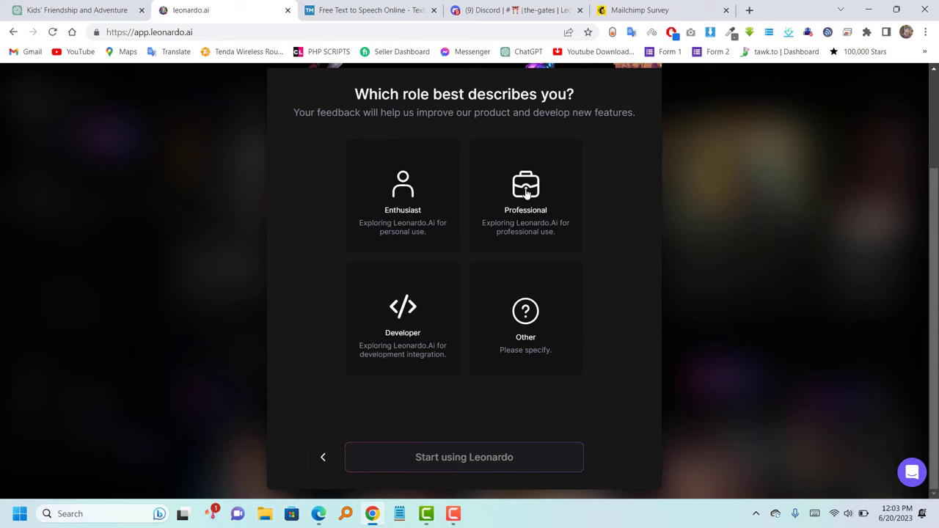
{"action": "left_click", "coordinate": [494, 452]}
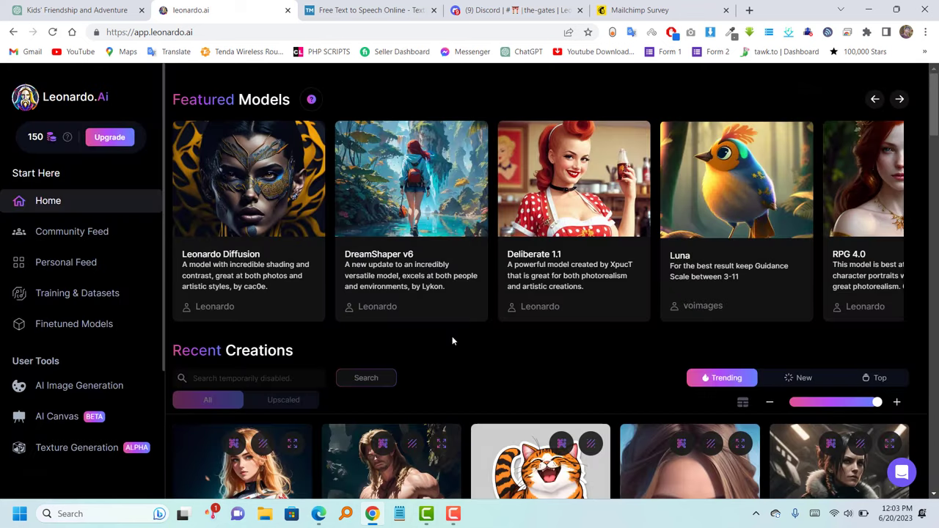
- Paste the ChatGPT prompt 'Lily and Max finding the lost puppy.' into AI Image Generation
{"action": "left_click", "coordinate": [106, 394]}
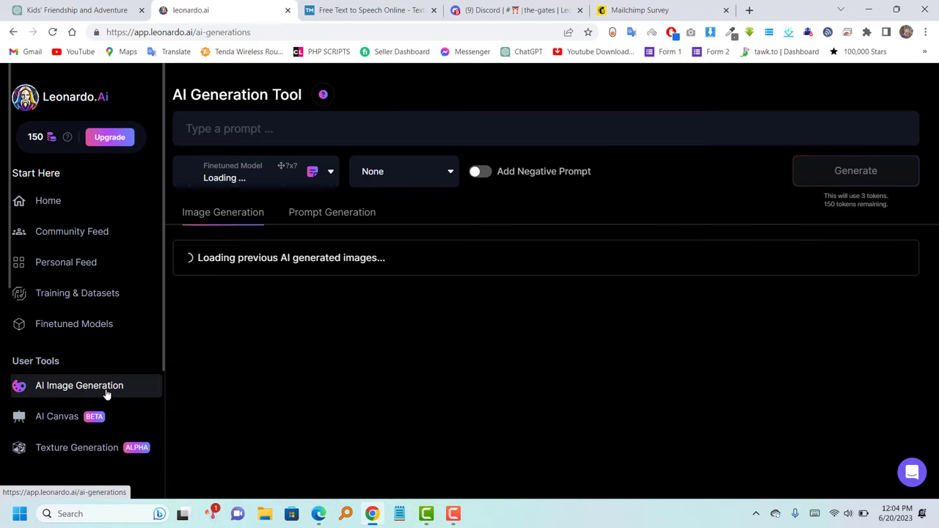
{"action": "left_click", "coordinate": [52, 7]}
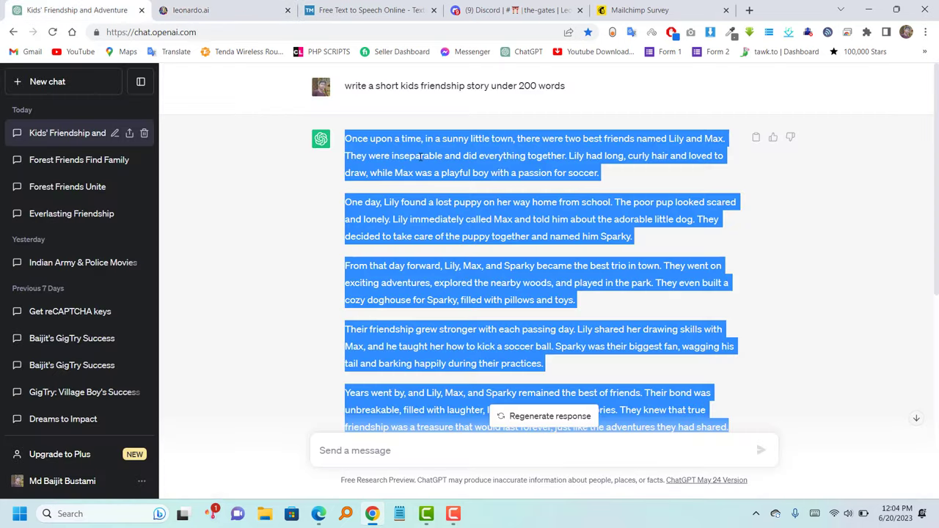
{"action": "scroll", "coordinate": [360, 213], "scroll_direction": "down", "scroll_amount": 5}
{"action": "scroll", "coordinate": [360, 213], "scroll_direction": "up", "scroll_amount": 1}
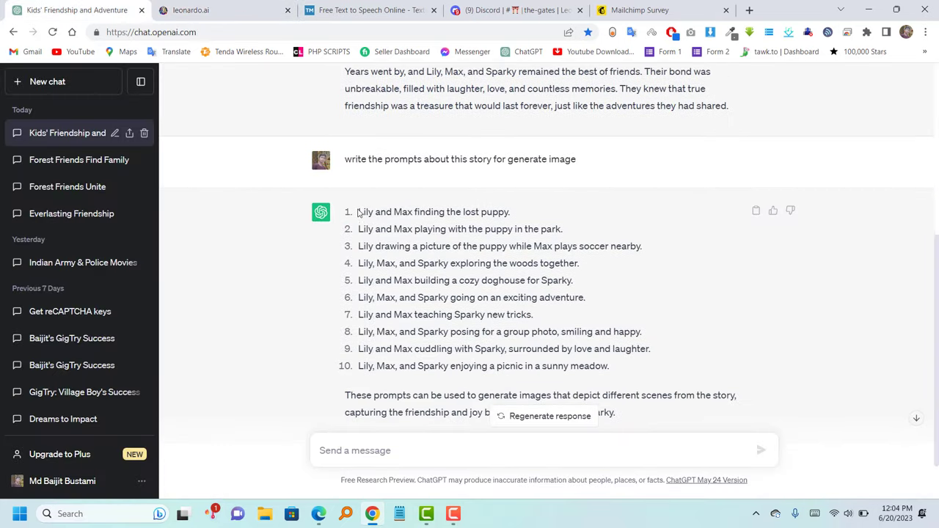
{"action": "right_click", "coordinate": [546, 221]}
{"action": "left_click", "coordinate": [561, 226]}
{"action": "left_click", "coordinate": [199, 6]}
{"action": "right_click", "coordinate": [235, 130]}
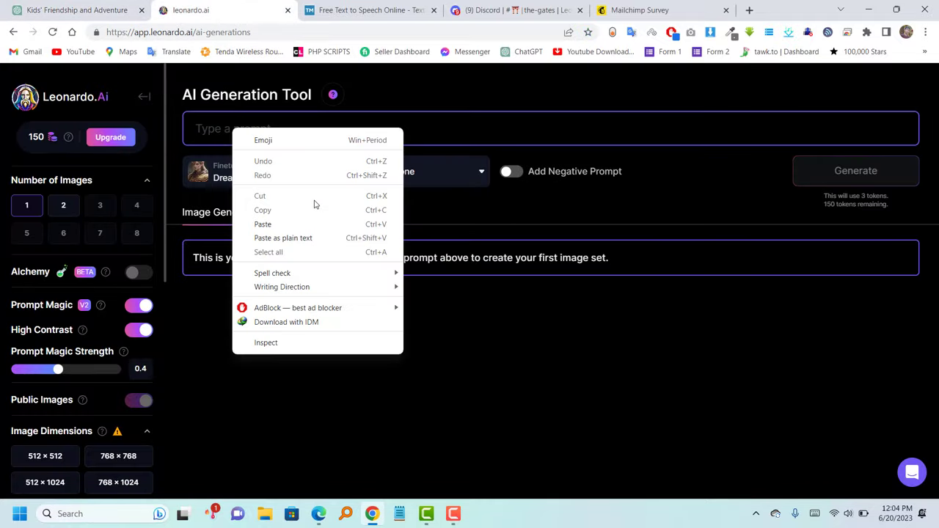
{"action": "left_click", "coordinate": [301, 224]}
- Set 2 images at 16:9 (1344×752) and start the generation
{"action": "left_click", "coordinate": [63, 205]}
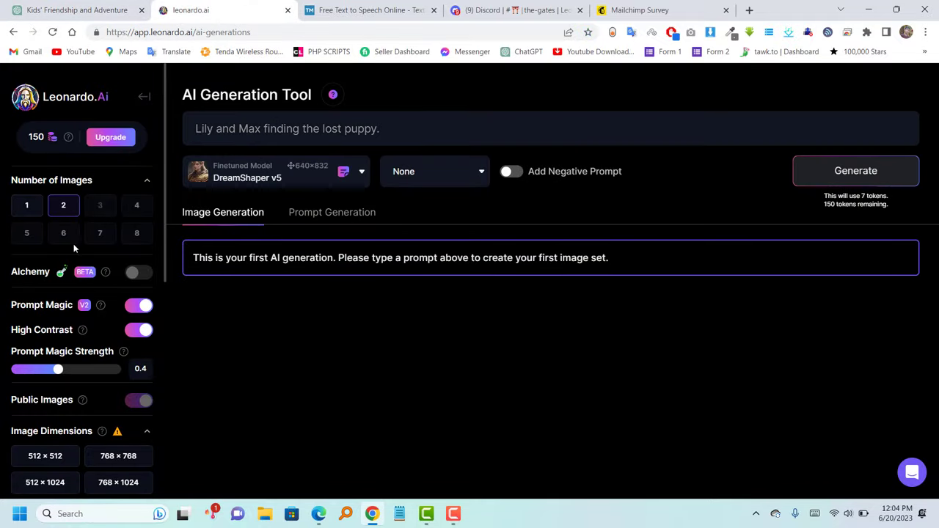
{"action": "scroll", "coordinate": [67, 330], "scroll_direction": "down", "scroll_amount": 3}
{"action": "left_click", "coordinate": [138, 356]}
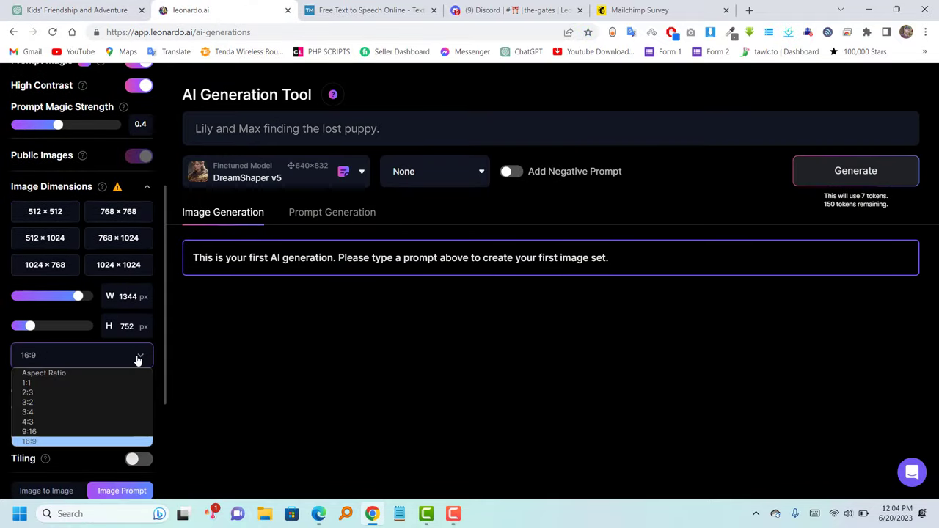
{"action": "left_click", "coordinate": [88, 441]}
{"action": "scroll", "coordinate": [120, 335], "scroll_direction": "down", "scroll_amount": 2}
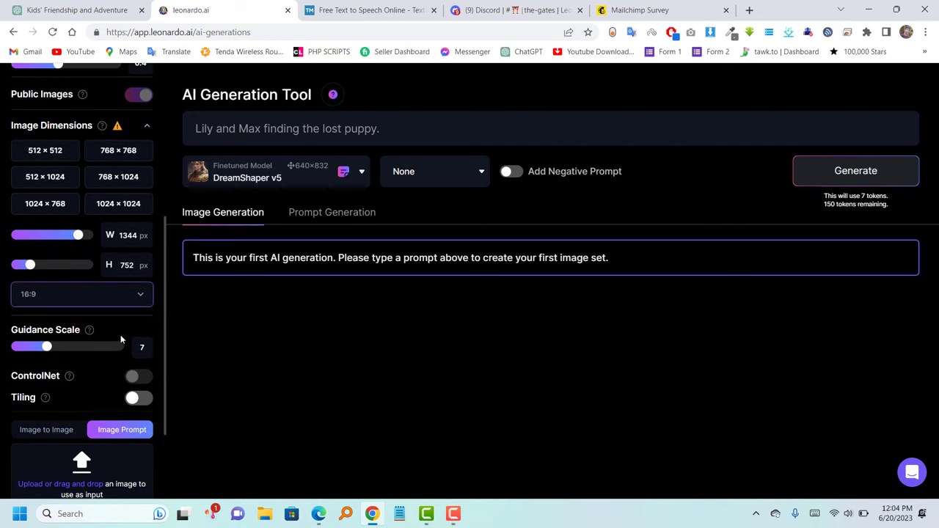
{"action": "scroll", "coordinate": [120, 334], "scroll_direction": "up", "scroll_amount": 4}
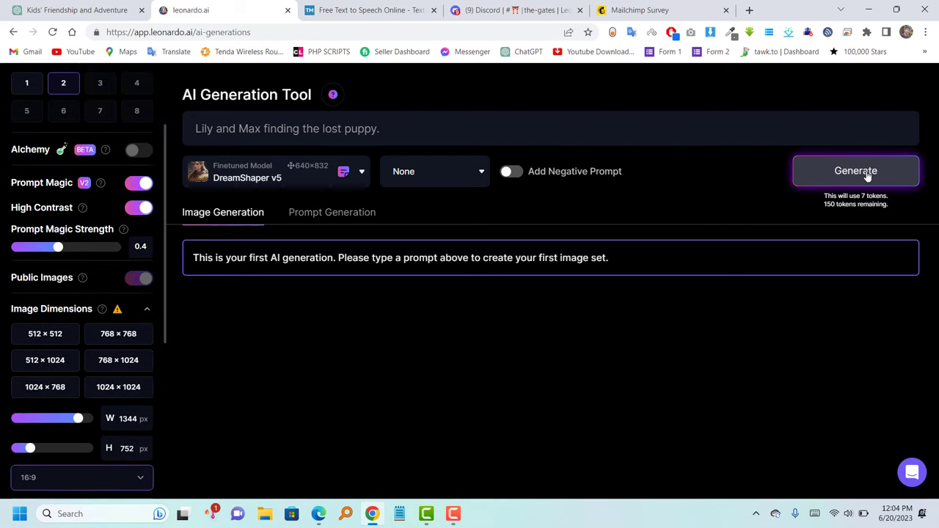
{"action": "left_click", "coordinate": [856, 171]}
- Enlarge the right lost-puppy image and download it
{"action": "scroll", "coordinate": [655, 213], "scroll_direction": "down", "scroll_amount": 1}
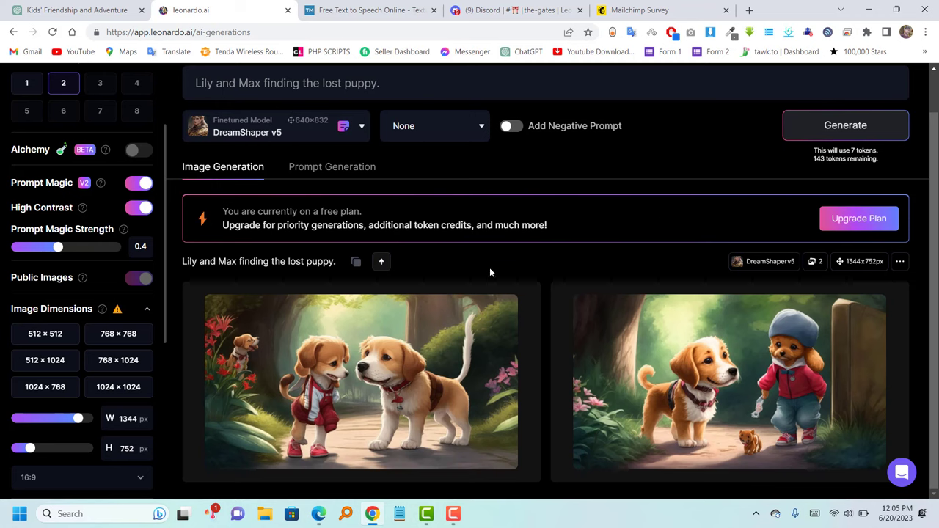
{"action": "mouse_move", "coordinate": [808, 346]}
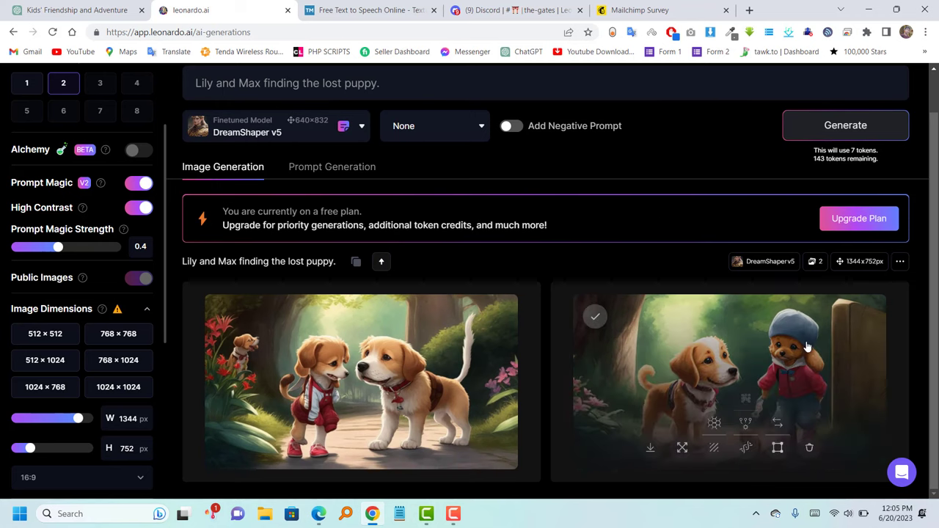
{"action": "left_click", "coordinate": [679, 402]}
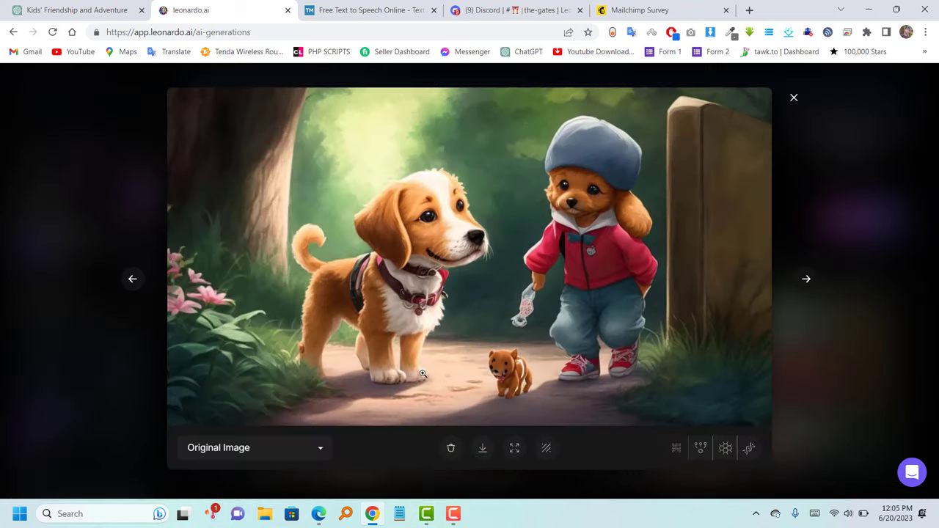
{"action": "left_click", "coordinate": [487, 451]}
{"action": "left_click", "coordinate": [763, 100]}
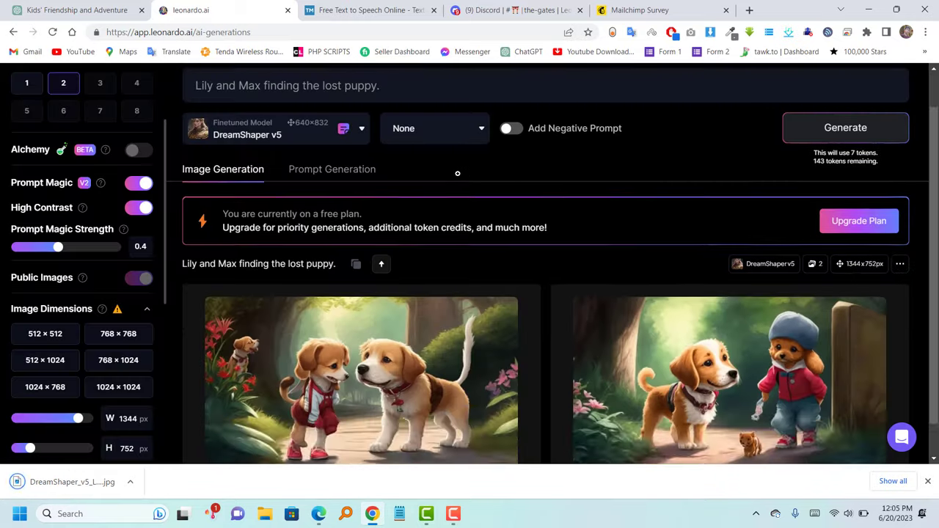
- Download the left image of the next generation and generate images for another story prompt
{"action": "left_click", "coordinate": [77, 9]}
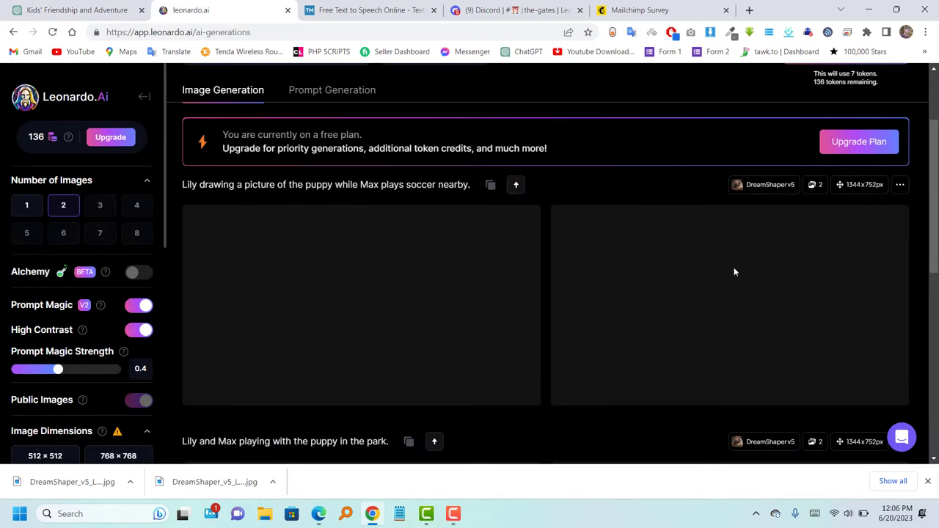
{"action": "left_click", "coordinate": [282, 370]}
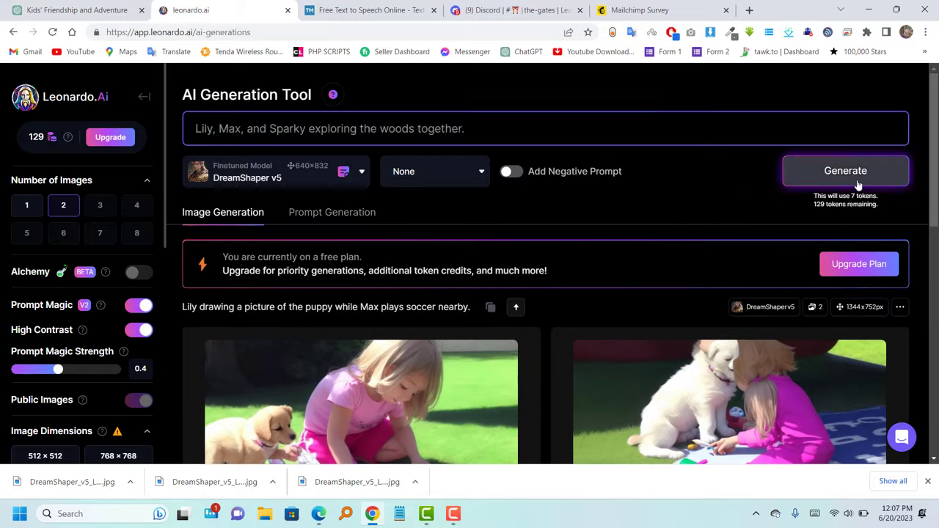
{"action": "left_click", "coordinate": [856, 184]}
{"action": "scroll", "coordinate": [844, 206], "scroll_direction": "down", "scroll_amount": 3}
{"action": "scroll", "coordinate": [844, 207], "scroll_direction": "up", "scroll_amount": 1}
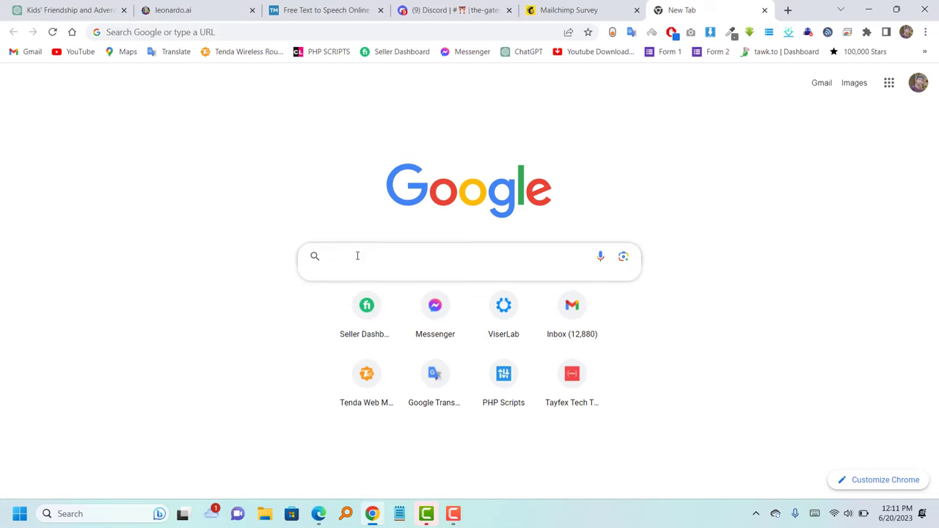
- Search 'leiapix', open LeiaPix Converter and sign in with Leia via Google, accepting the terms
{"action": "type", "text": "leiapix"}
{"action": "key", "text": "Return"}
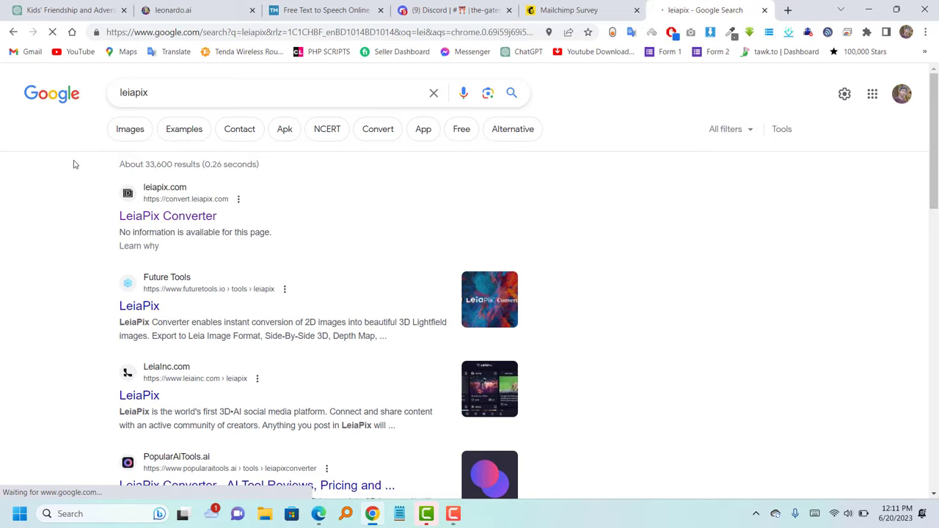
{"action": "left_click", "coordinate": [129, 216]}
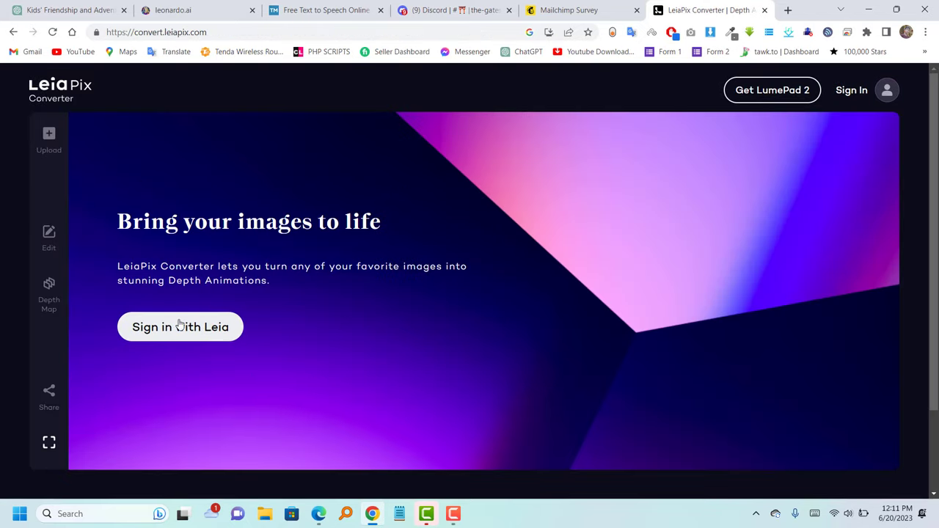
{"action": "left_click", "coordinate": [177, 328]}
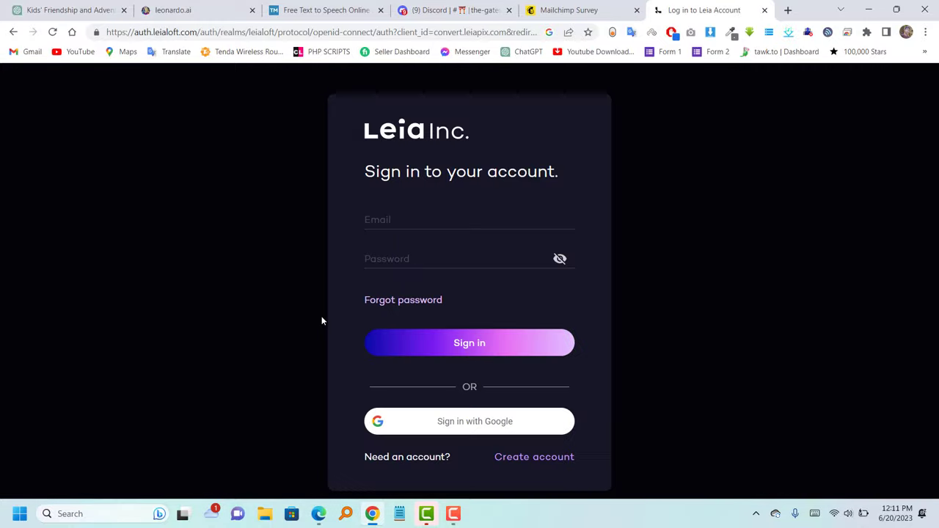
{"action": "left_click", "coordinate": [522, 416]}
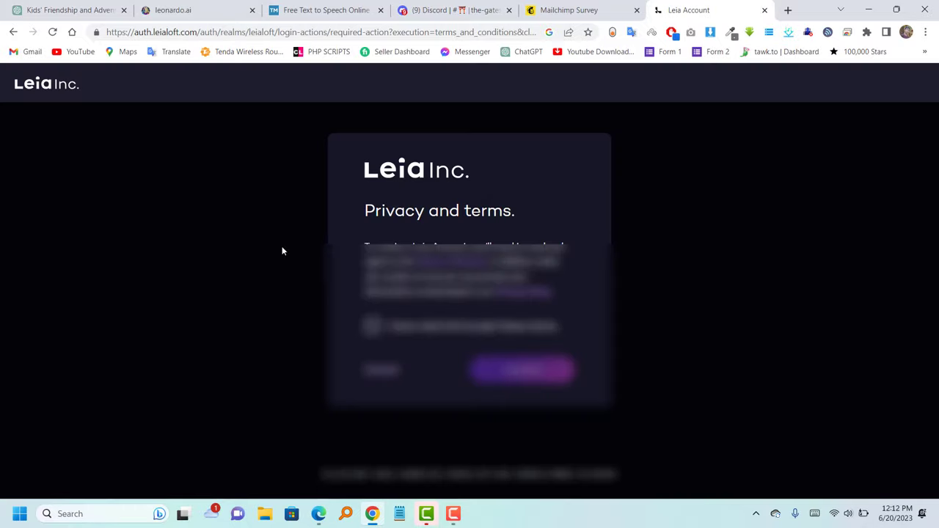
{"action": "left_click", "coordinate": [372, 326]}
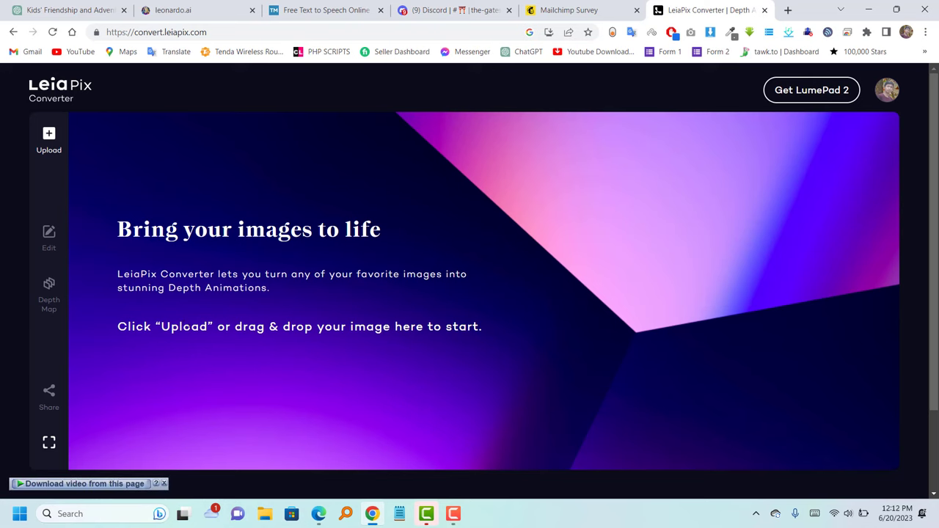
- Upload the downloaded DreamShaper two-puppies image from Downloads into LeiaPix Converter
{"action": "left_click", "coordinate": [47, 133]}
{"action": "left_click", "coordinate": [53, 139]}
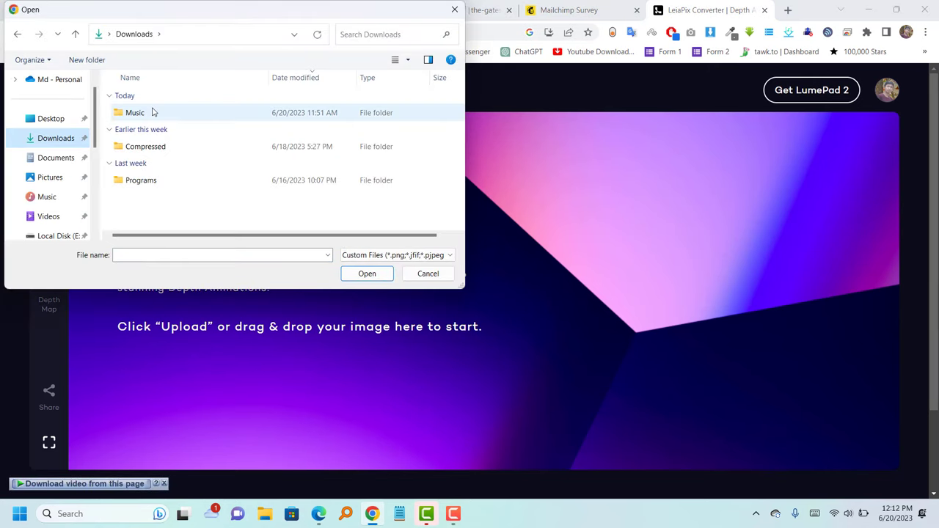
{"action": "scroll", "coordinate": [52, 183], "scroll_direction": "down", "scroll_amount": 5}
{"action": "left_click", "coordinate": [52, 196]}
{"action": "left_click", "coordinate": [279, 95]}
{"action": "left_click", "coordinate": [367, 273]}
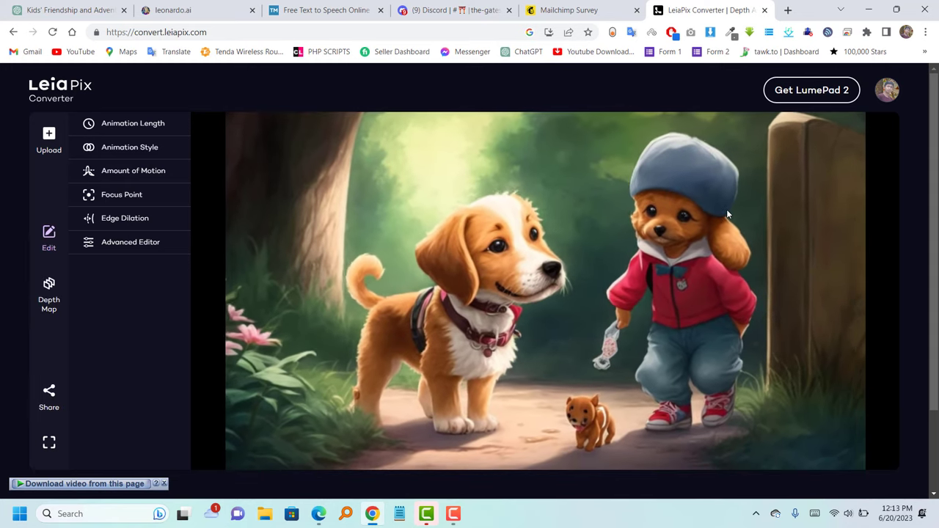
- Save the resulting depth animation as an MP4 file
{"action": "left_click", "coordinate": [47, 395]}
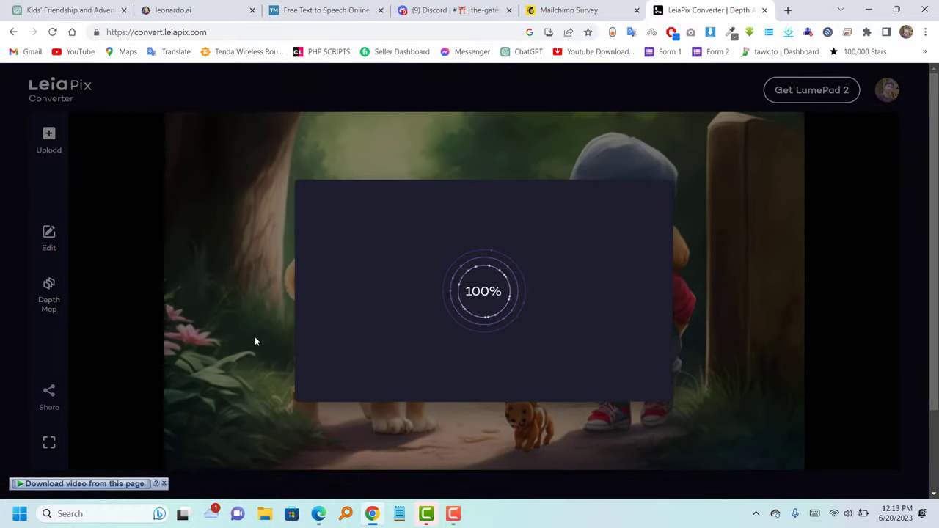
{"action": "left_click", "coordinate": [493, 360]}
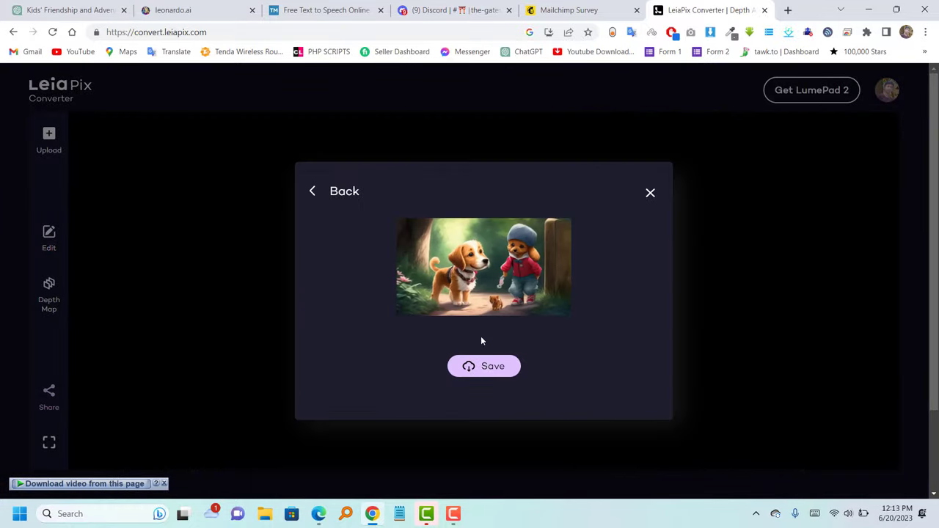
{"action": "left_click", "coordinate": [521, 357]}
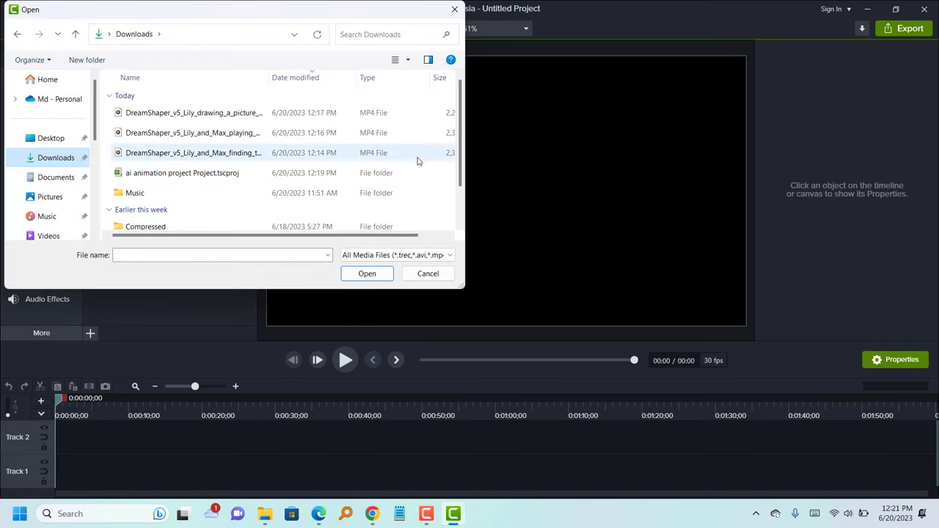
- Import the three DreamShaper MP4s and the narration audio from Music into the Media Bin
{"action": "left_click_drag", "start_coordinate": [418, 161], "coordinate": [415, 112]}
{"action": "left_click", "coordinate": [367, 273]}
{"action": "left_click", "coordinate": [90, 333]}
{"action": "left_click", "coordinate": [103, 294]}
{"action": "double_click", "coordinate": [135, 192]}
{"action": "left_click", "coordinate": [183, 112]}
{"action": "left_click", "coordinate": [367, 273]}
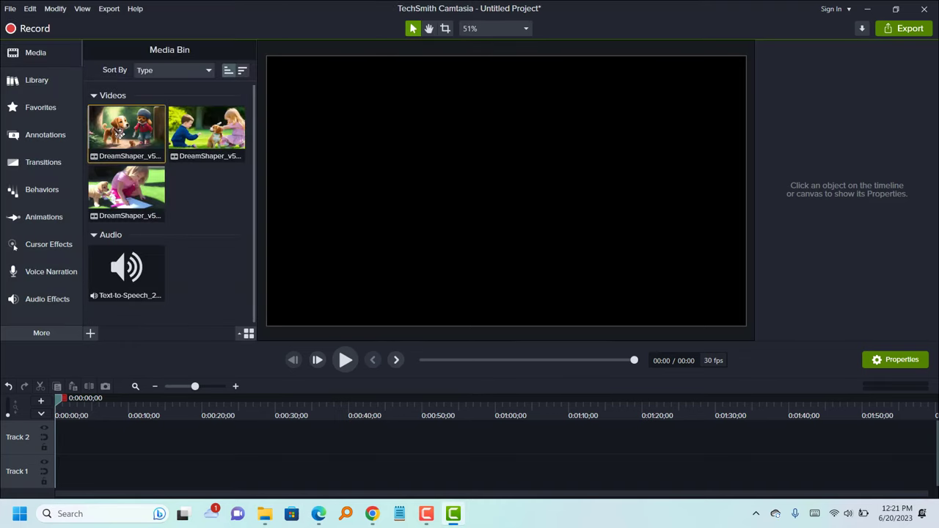
- Place the videos on Track 1 and the narration on Track 2, then preview playback
{"action": "left_click_drag", "start_coordinate": [121, 132], "coordinate": [69, 470]}
{"action": "left_click_drag", "start_coordinate": [205, 129], "coordinate": [96, 466]}
{"action": "left_click_drag", "start_coordinate": [126, 271], "coordinate": [73, 438]}
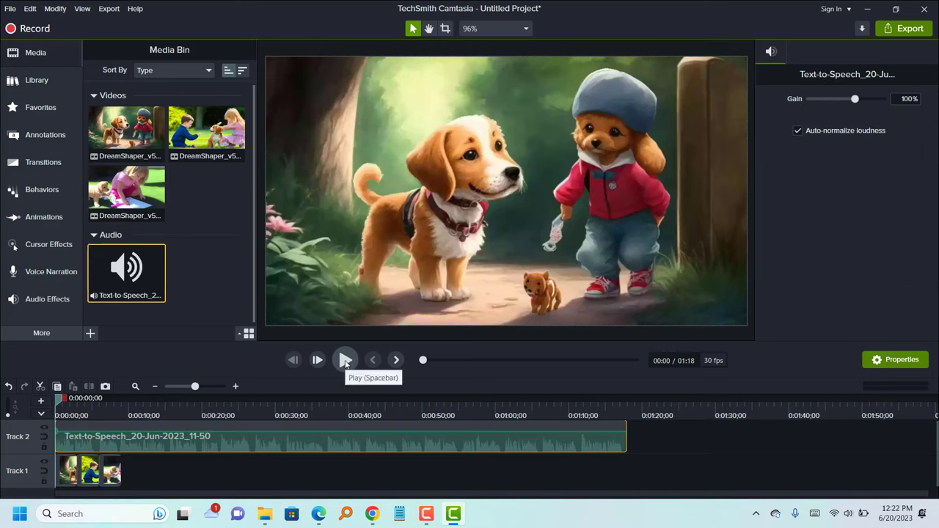
{"action": "left_click", "coordinate": [345, 361]}
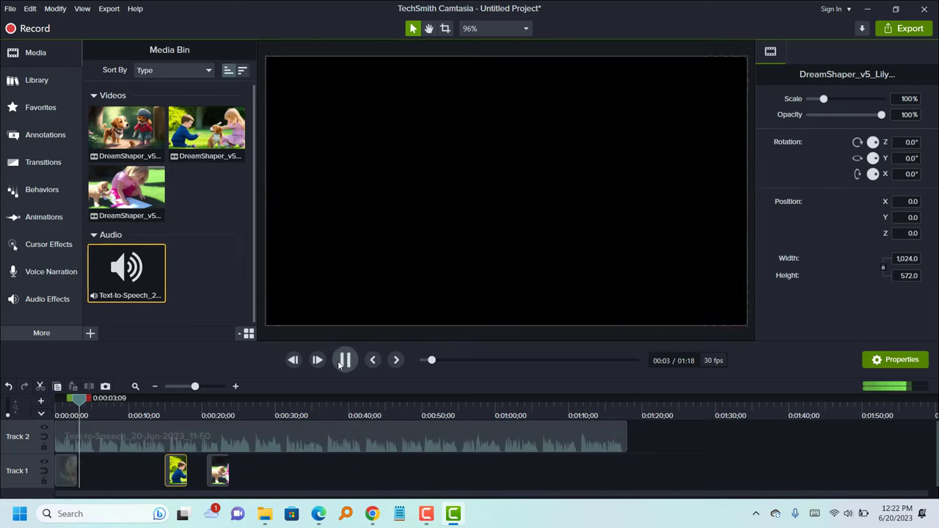
{"action": "left_click_drag", "start_coordinate": [99, 467], "coordinate": [121, 468]}
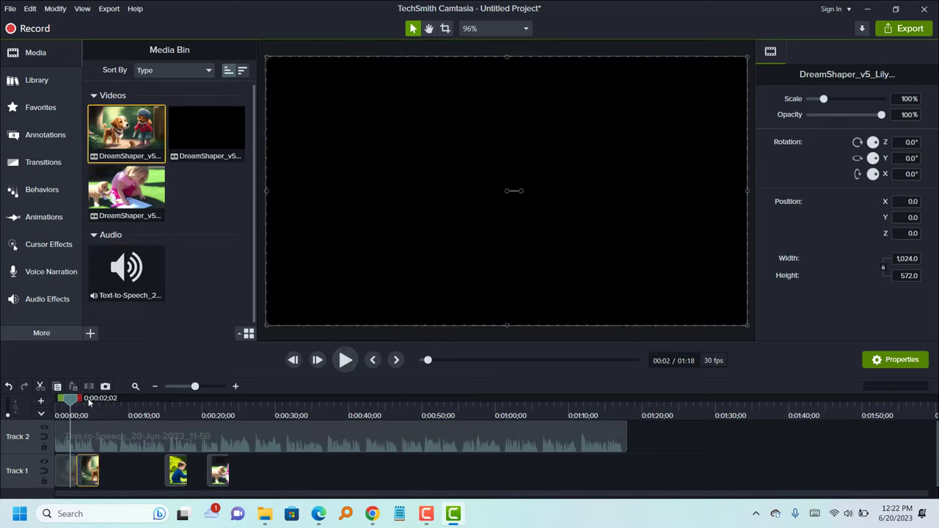
- Add the second DreamShaper video to Track 1 again and preview the arrangement
{"action": "left_click", "coordinate": [124, 403]}
{"action": "left_click", "coordinate": [206, 130]}
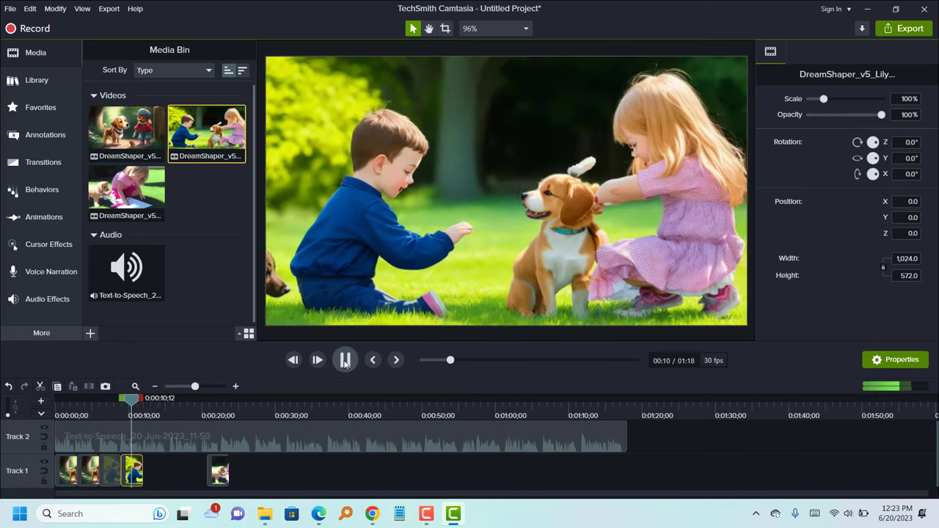
{"action": "left_click_drag", "start_coordinate": [205, 130], "coordinate": [336, 477]}
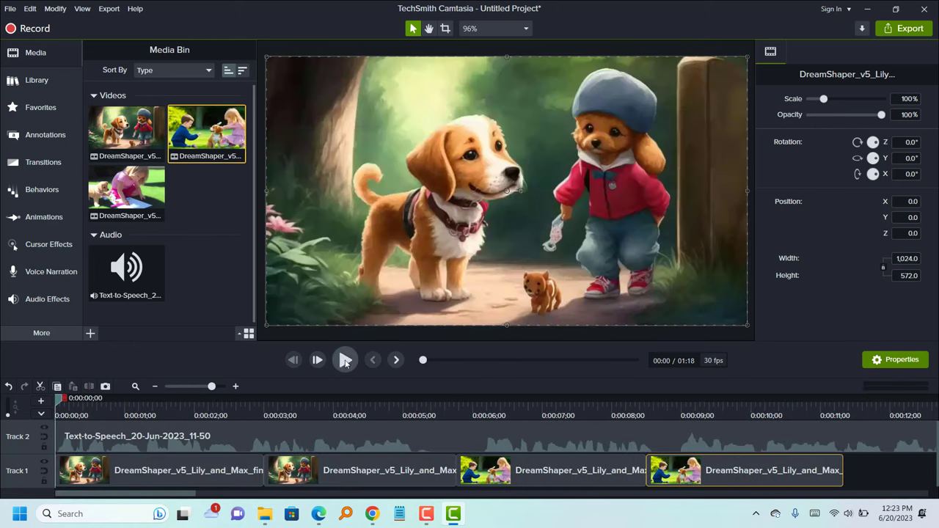
{"action": "left_click", "coordinate": [345, 360]}
{"action": "left_click", "coordinate": [345, 360]}
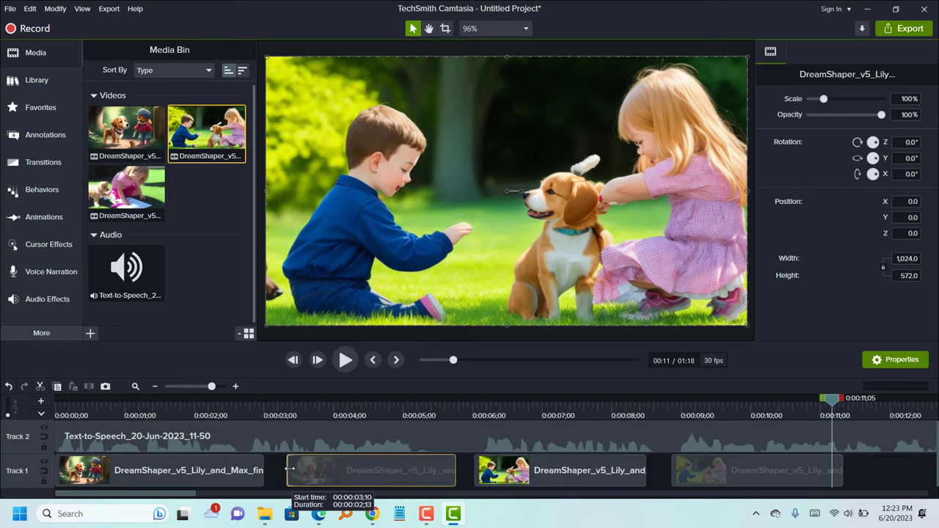
- Insert Glitch and Fade transitions between the clips on Track 1
{"action": "left_click", "coordinate": [43, 162]}
{"action": "scroll", "coordinate": [174, 165], "scroll_direction": "down", "scroll_amount": 8}
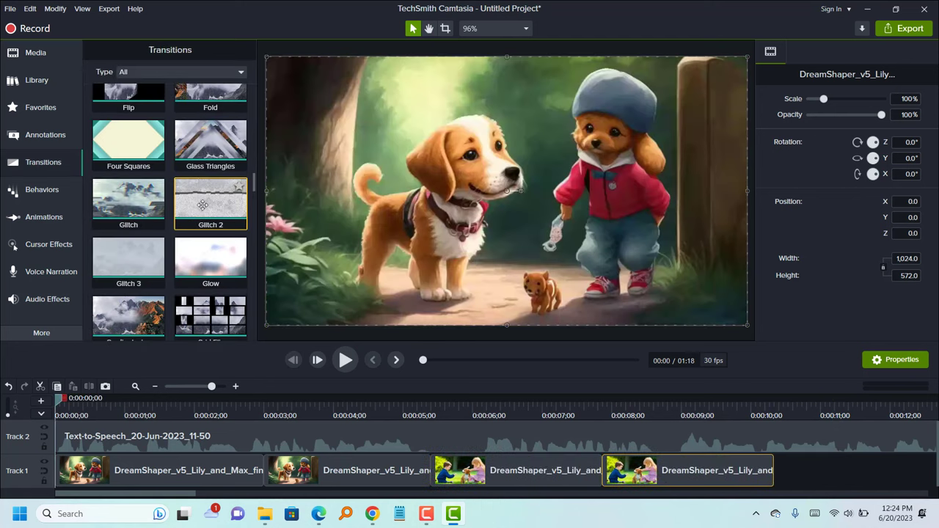
{"action": "left_click_drag", "start_coordinate": [129, 206], "coordinate": [345, 470]}
{"action": "left_click", "coordinate": [345, 361]}
{"action": "left_click", "coordinate": [345, 360]}
{"action": "scroll", "coordinate": [147, 220], "scroll_direction": "up", "scroll_amount": 6}
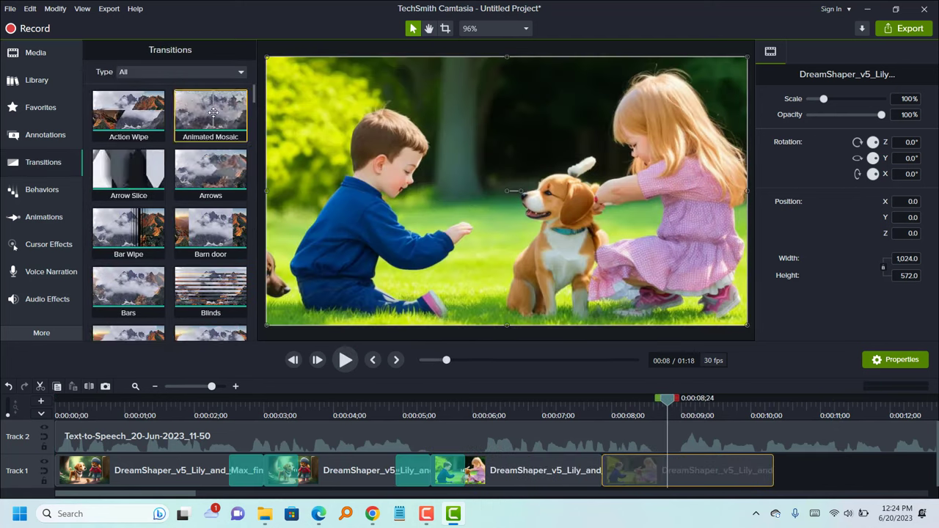
{"action": "scroll", "coordinate": [146, 220], "scroll_direction": "down", "scroll_amount": 4}
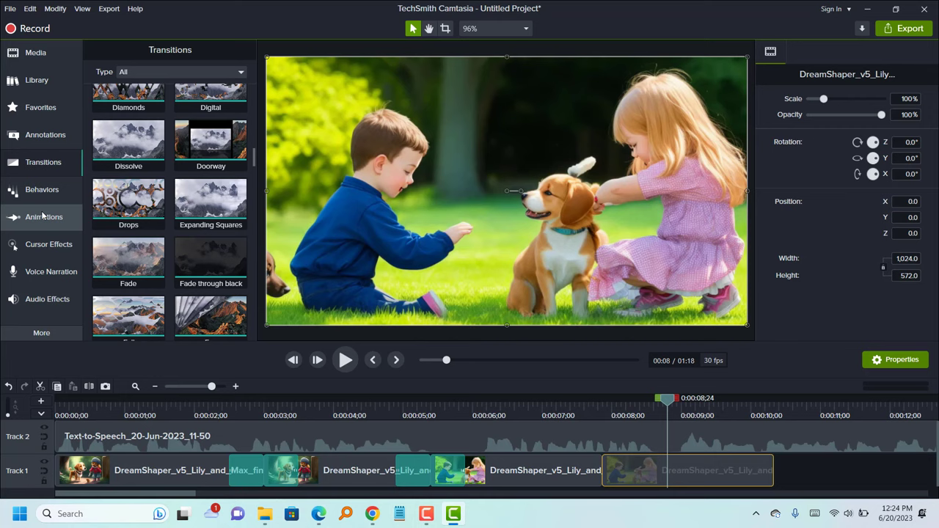
{"action": "scroll", "coordinate": [169, 213], "scroll_direction": "down", "scroll_amount": 2}
{"action": "left_click_drag", "start_coordinate": [210, 114], "coordinate": [610, 472]}
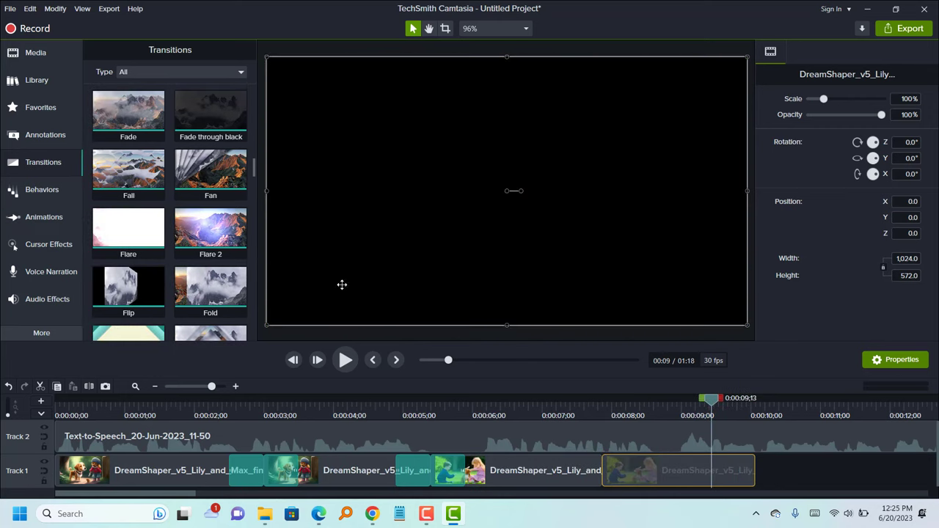
{"action": "scroll", "coordinate": [199, 123], "scroll_direction": "up", "scroll_amount": 10}
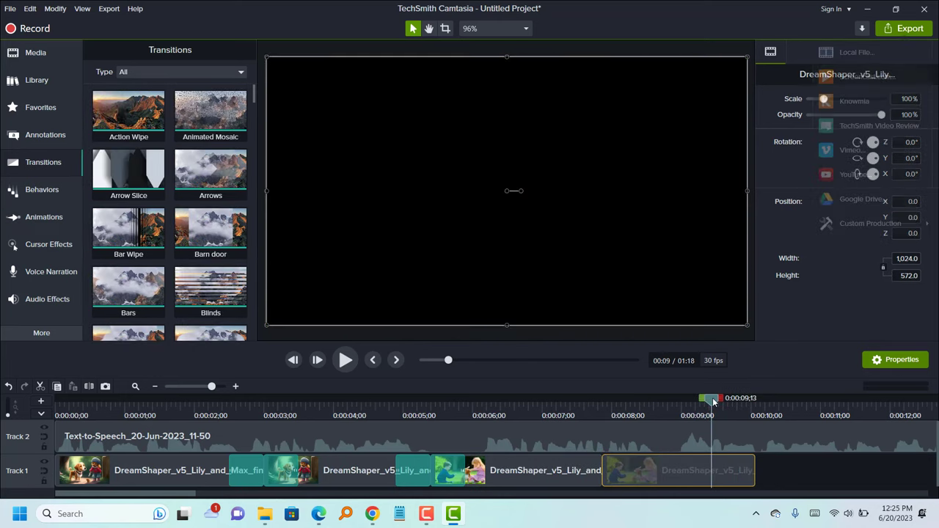
- Export the project as a local file with default production settings and render it
{"action": "left_click", "coordinate": [275, 389]}
{"action": "left_click", "coordinate": [904, 28]}
{"action": "left_click", "coordinate": [851, 46]}
{"action": "left_click", "coordinate": [506, 245]}
{"action": "left_click", "coordinate": [551, 474]}
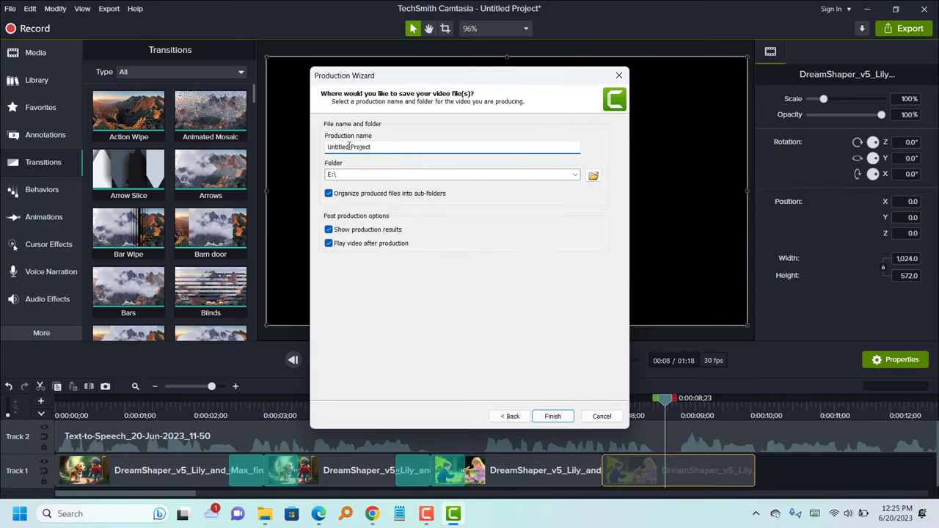
{"action": "left_click", "coordinate": [553, 416]}
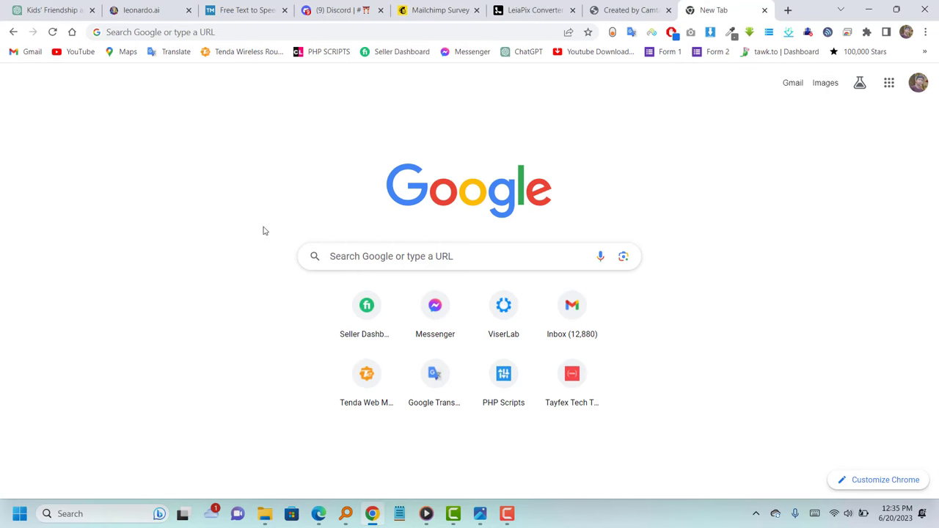
- Search Google for 'vidyo ai'
{"action": "left_click", "coordinate": [347, 254]}
{"action": "type", "text": "vidyo"}
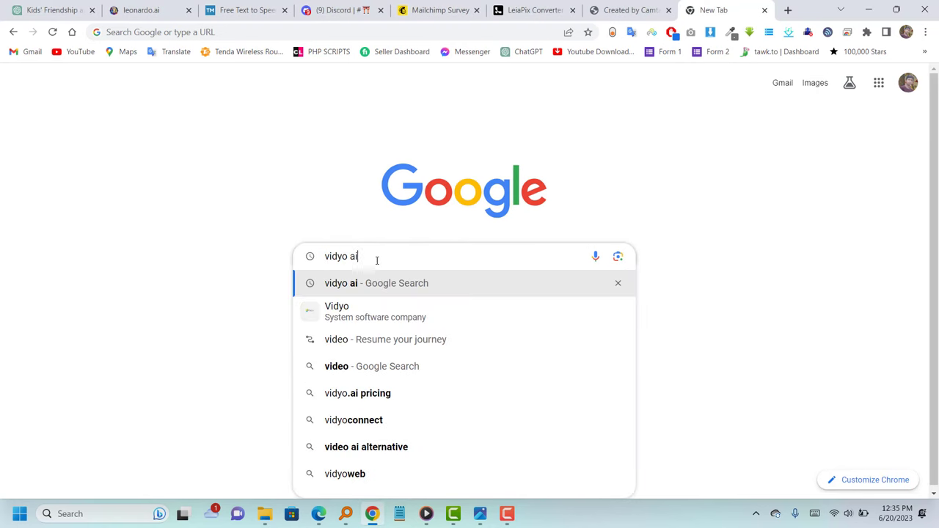
{"action": "type", "text": " ai"}
{"action": "key", "text": "Return"}
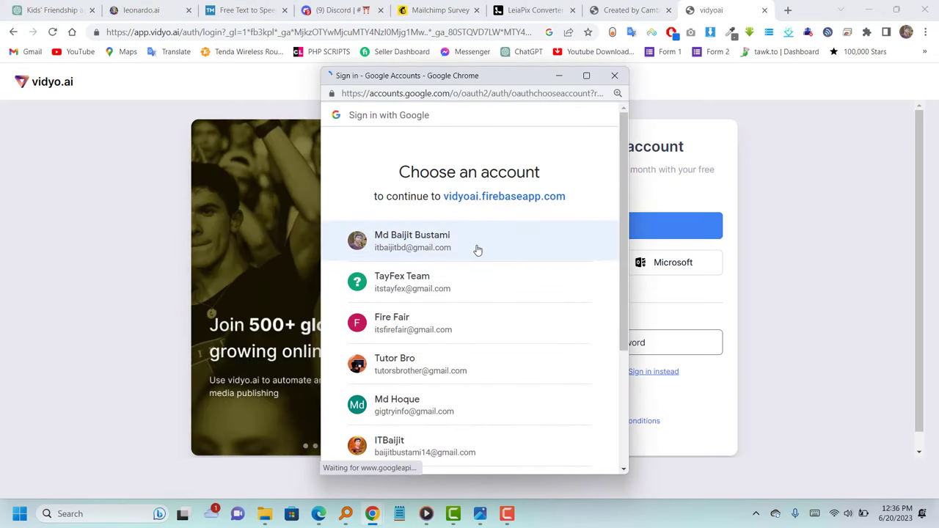
- Sign in with the Google account and answer onboarding: video editor, work alone, subtitle videos, heard via Google
{"action": "left_click", "coordinate": [475, 248]}
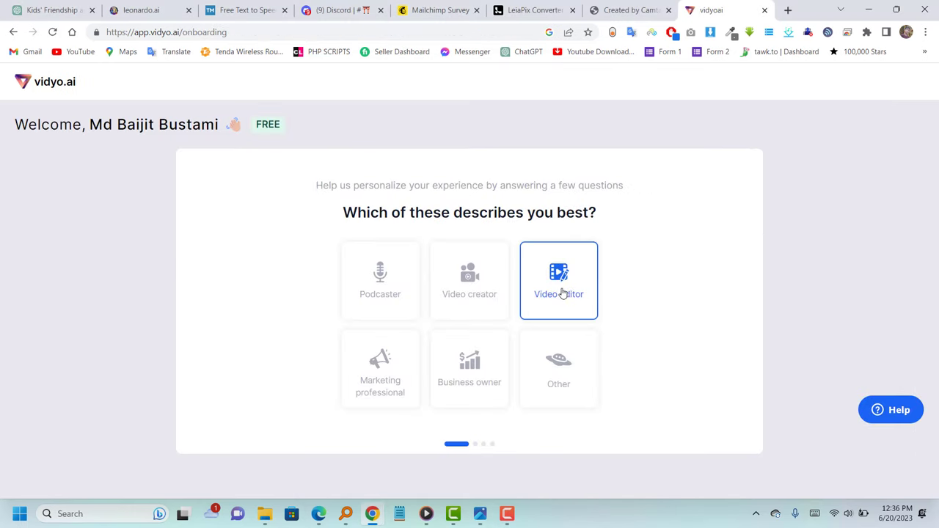
{"action": "left_click", "coordinate": [563, 293]}
{"action": "left_click", "coordinate": [496, 289]}
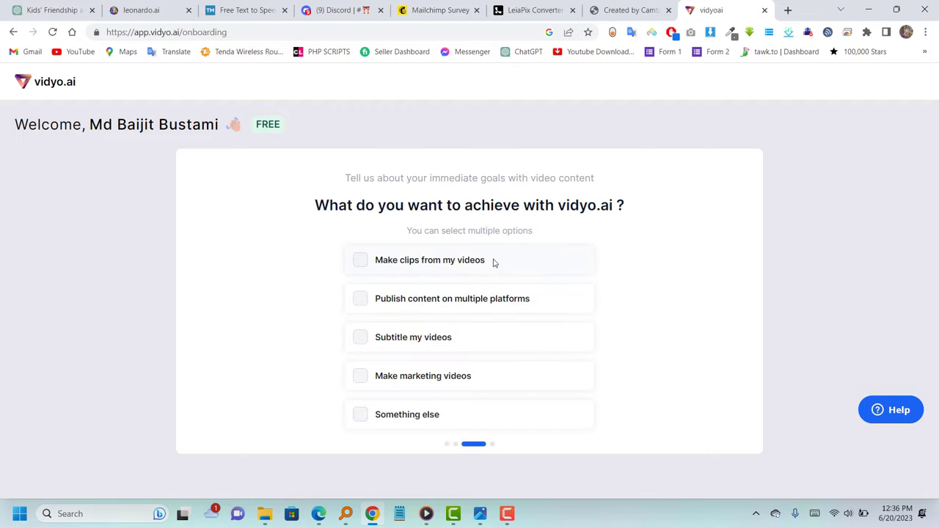
{"action": "left_click", "coordinate": [452, 343]}
{"action": "left_click", "coordinate": [741, 303]}
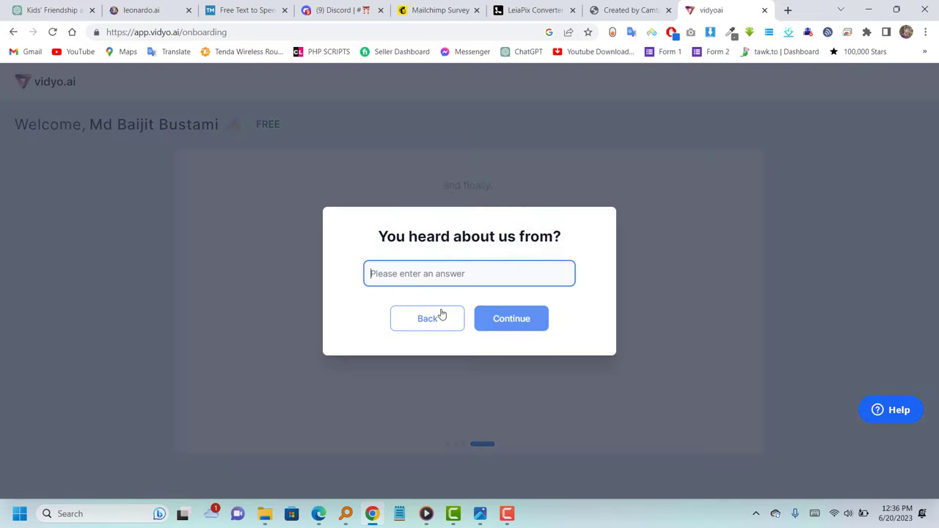
{"action": "left_click", "coordinate": [441, 314]}
{"action": "left_click", "coordinate": [515, 265]}
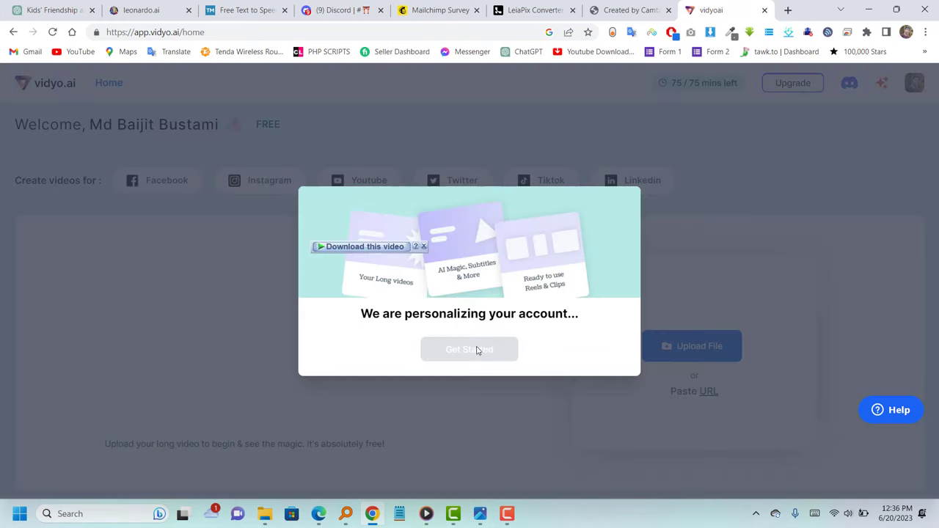
{"action": "left_click", "coordinate": [474, 366]}
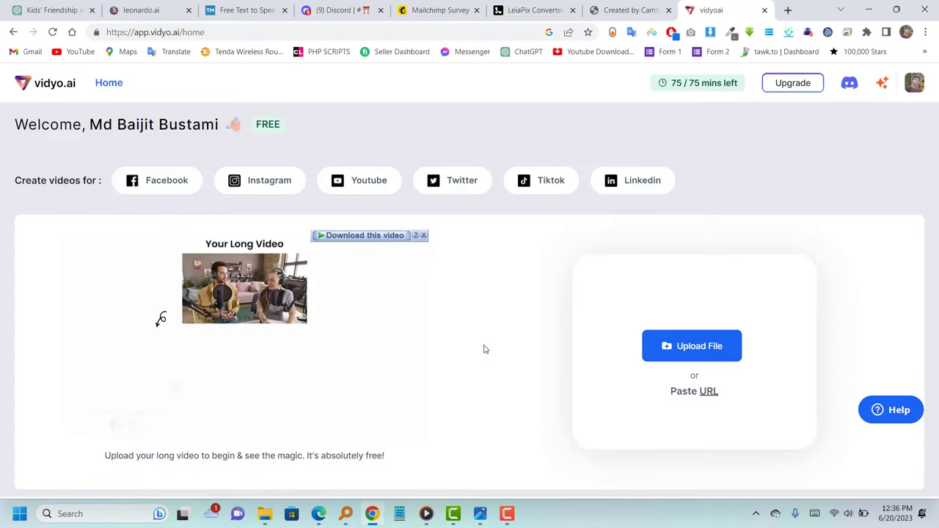
- Upload F:\cartoon Project\cartoon Project.mp4 and start the import
{"action": "left_click", "coordinate": [675, 345]}
{"action": "left_click", "coordinate": [364, 375]}
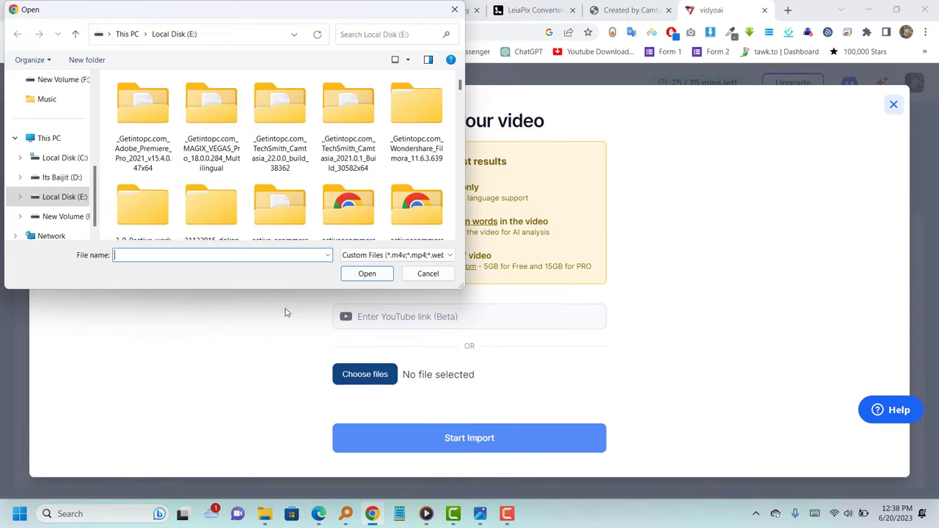
{"action": "left_click", "coordinate": [66, 216]}
{"action": "double_click", "coordinate": [212, 103]}
{"action": "left_click", "coordinate": [157, 136]}
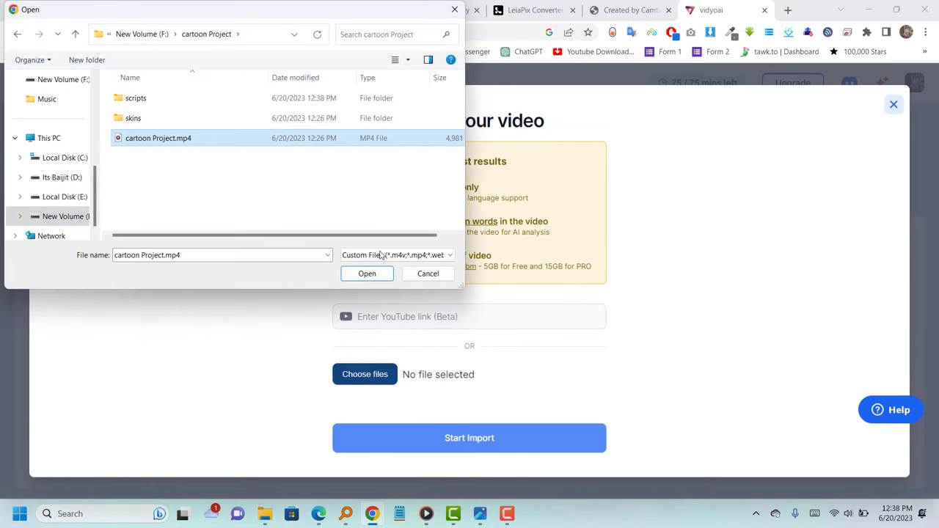
{"action": "left_click", "coordinate": [367, 273]}
{"action": "left_click", "coordinate": [462, 440]}
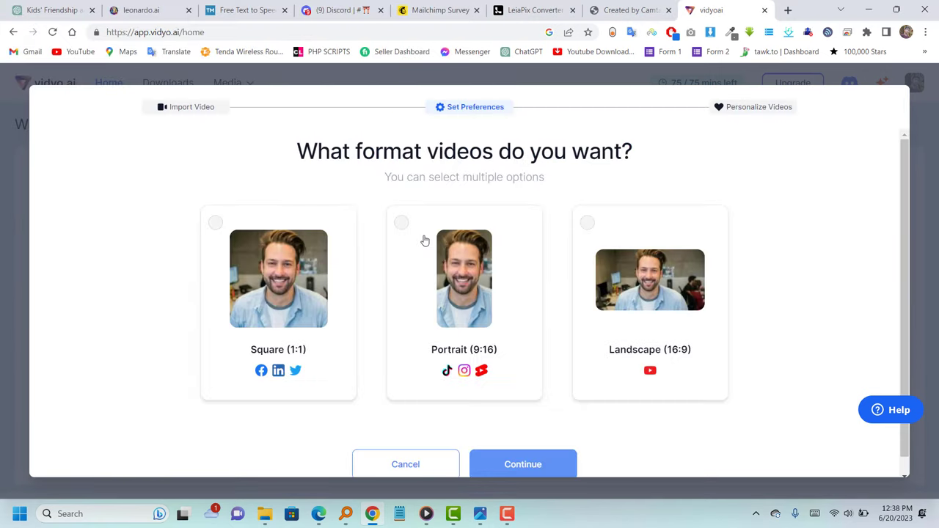
- Choose three landscape and two portrait templates, skipping social handles
{"action": "left_click", "coordinate": [539, 464]}
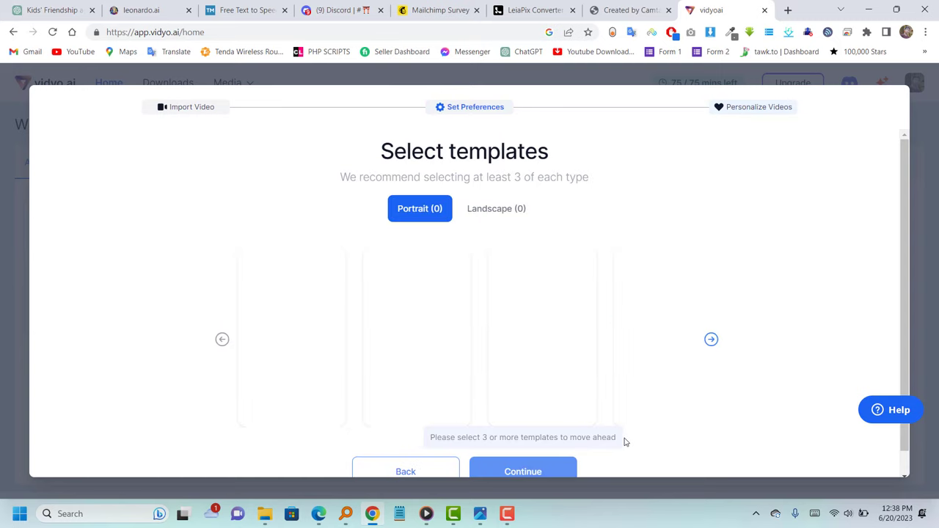
{"action": "scroll", "coordinate": [634, 428], "scroll_direction": "down", "scroll_amount": 1}
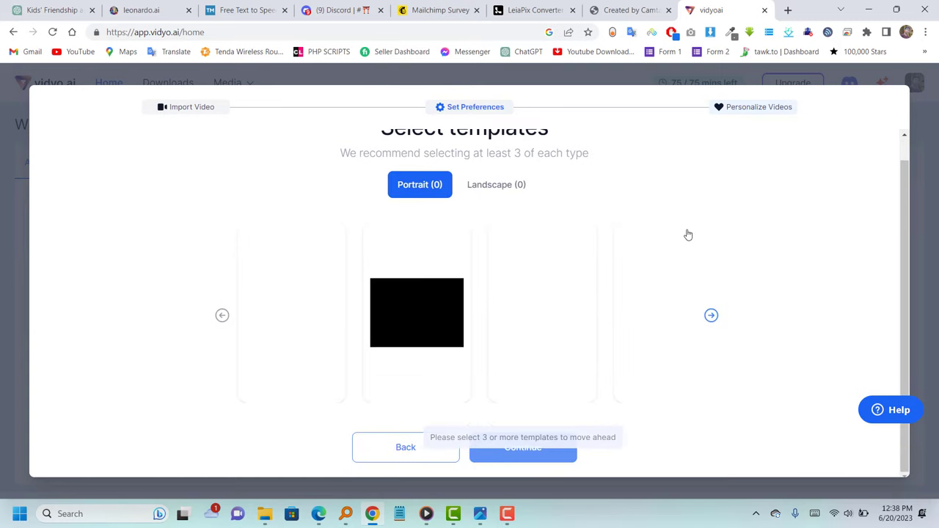
{"action": "left_click", "coordinate": [507, 192]}
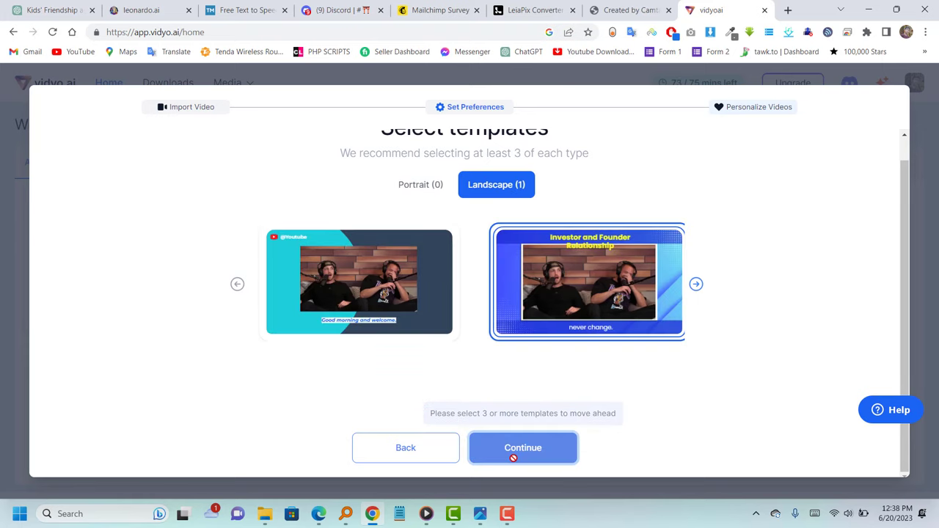
{"action": "left_click", "coordinate": [411, 293]}
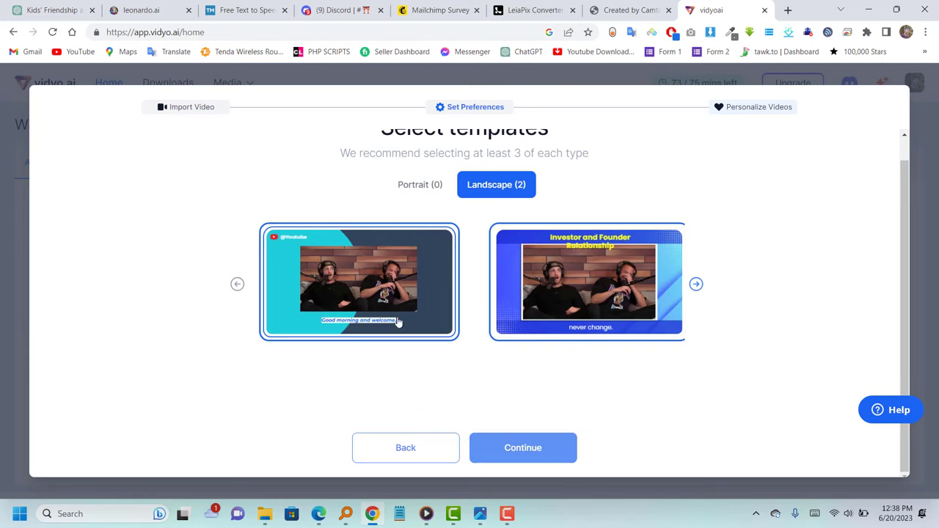
{"action": "left_click", "coordinate": [391, 295]}
{"action": "left_click", "coordinate": [510, 450]}
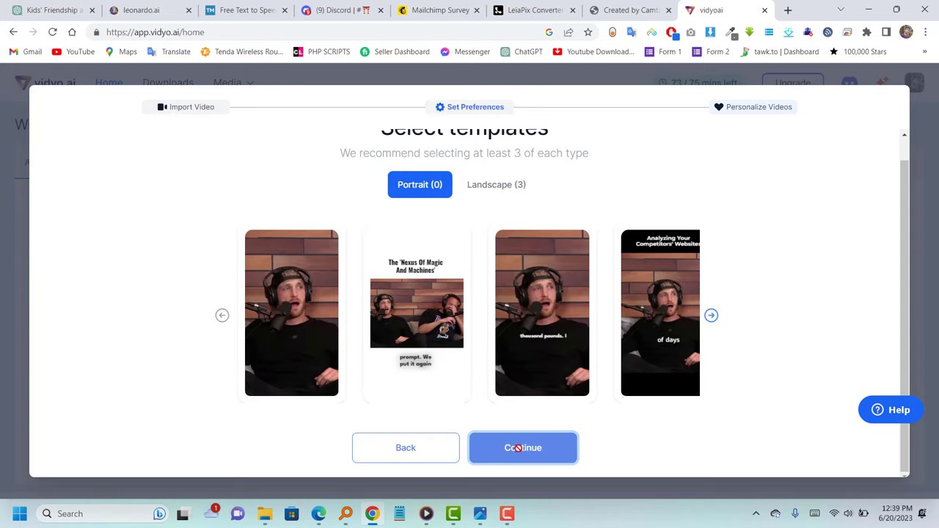
{"action": "left_click", "coordinate": [310, 324]}
{"action": "left_click", "coordinate": [542, 312]}
{"action": "left_click", "coordinate": [524, 448]}
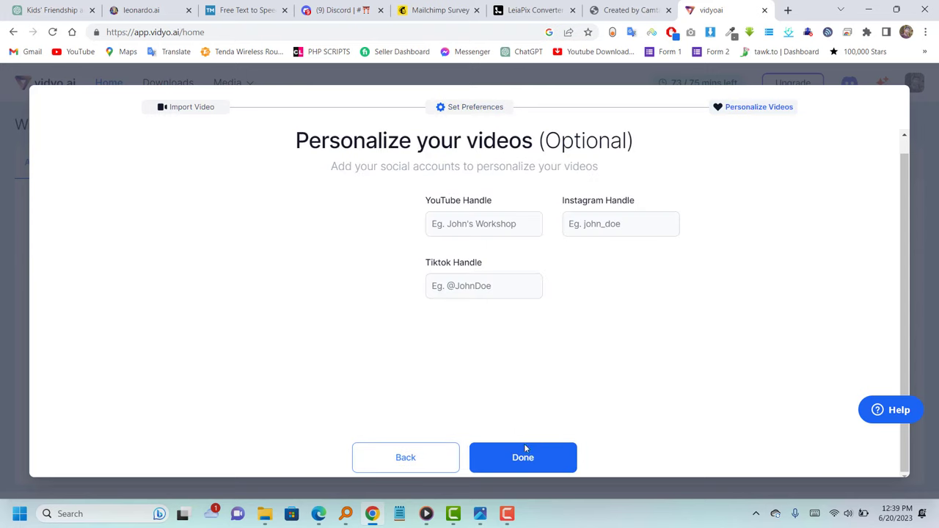
{"action": "left_click", "coordinate": [520, 457]}
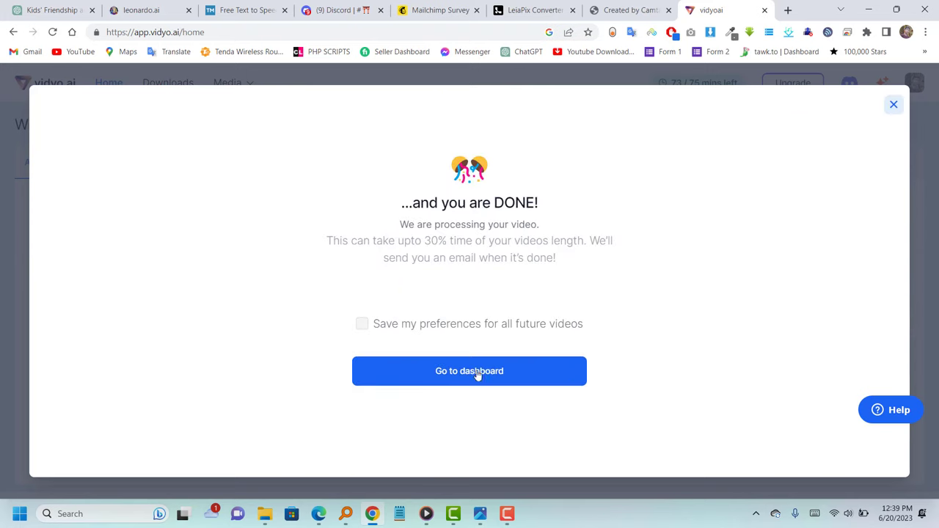
- Open the processed cartoon Project video in the vidyo.ai editor
{"action": "left_click", "coordinate": [895, 106]}
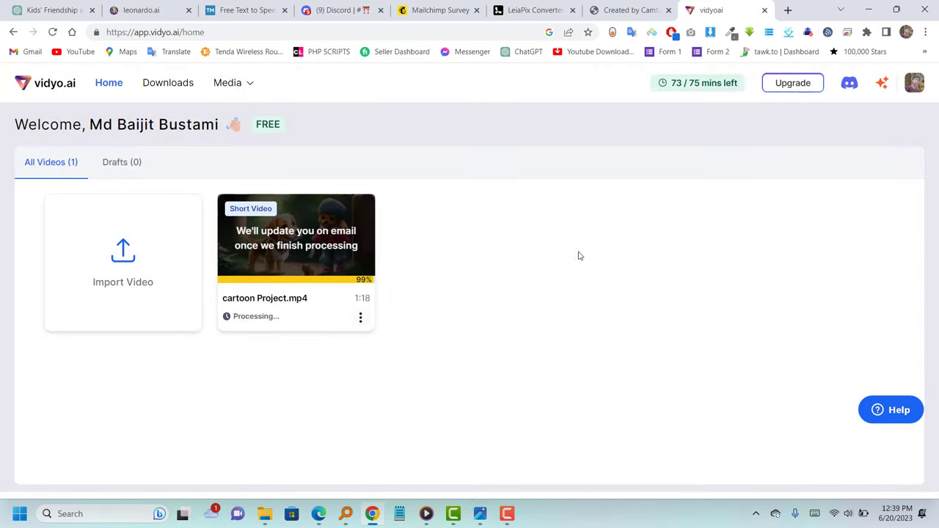
{"action": "left_click", "coordinate": [305, 244]}
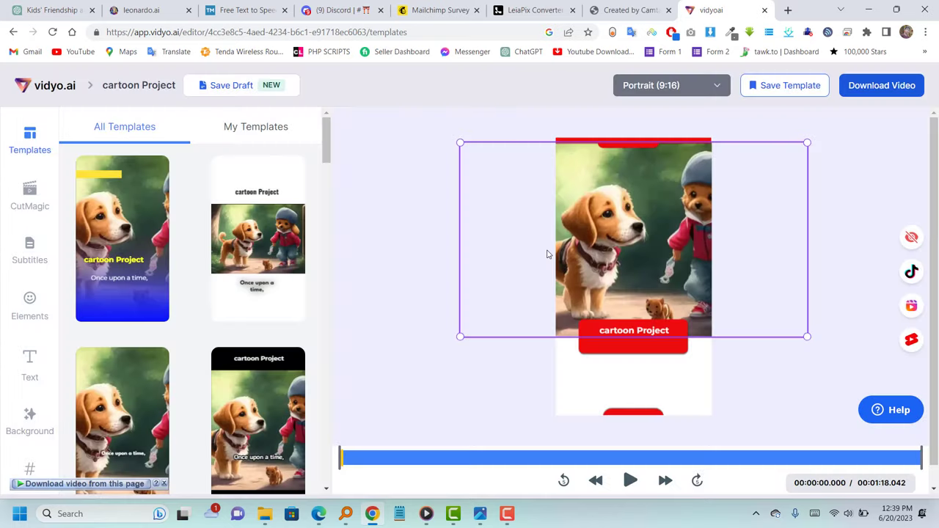
{"action": "scroll", "coordinate": [193, 334], "scroll_direction": "down", "scroll_amount": 10}
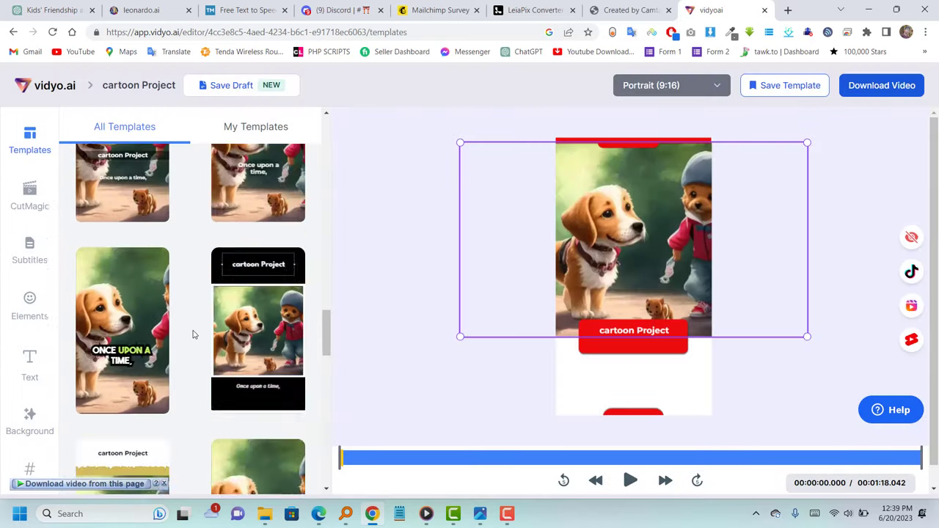
{"action": "scroll", "coordinate": [193, 335], "scroll_direction": "up", "scroll_amount": 10}
{"action": "left_click", "coordinate": [30, 304]}
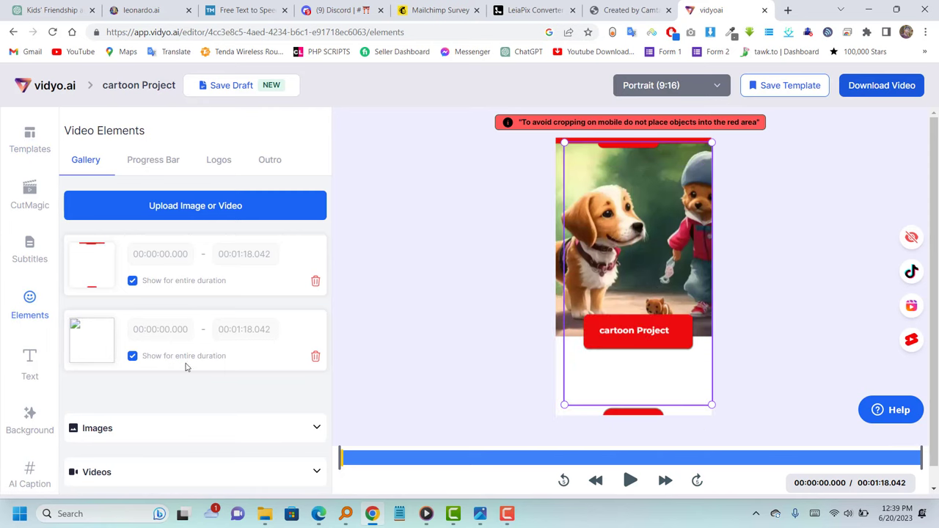
{"action": "scroll", "coordinate": [186, 367], "scroll_direction": "down", "scroll_amount": 1}
- Switch to Landscape (16:9), enlarge the picture, and apply a full-frame dog-scene template
{"action": "left_click", "coordinate": [671, 85]}
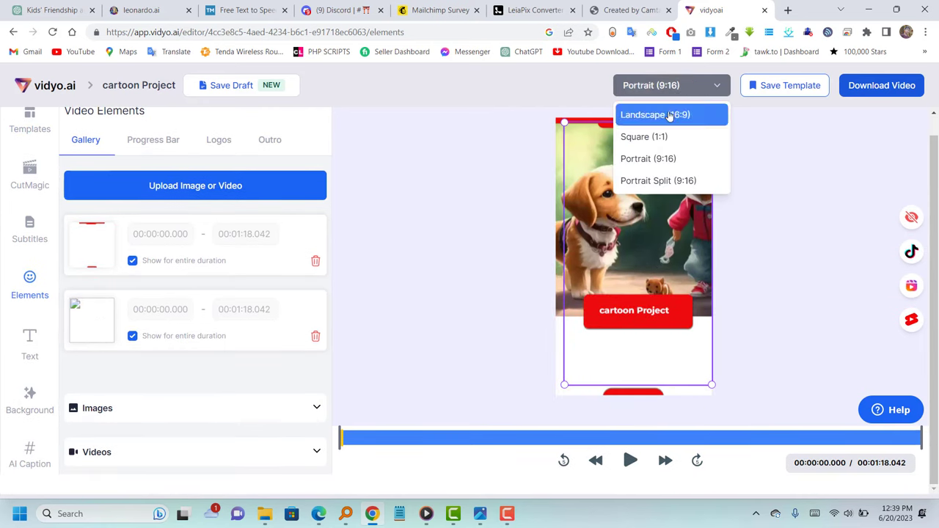
{"action": "left_click", "coordinate": [657, 113]}
{"action": "left_click_drag", "start_coordinate": [776, 311], "coordinate": [799, 356]}
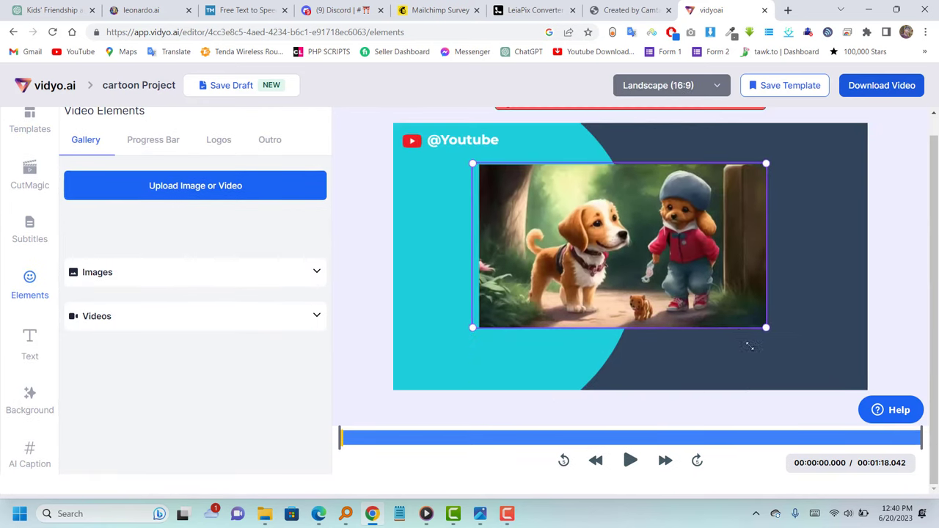
{"action": "scroll", "coordinate": [738, 311], "scroll_direction": "up", "scroll_amount": 1}
{"action": "left_click", "coordinate": [30, 143]}
{"action": "scroll", "coordinate": [198, 286], "scroll_direction": "down", "scroll_amount": 5}
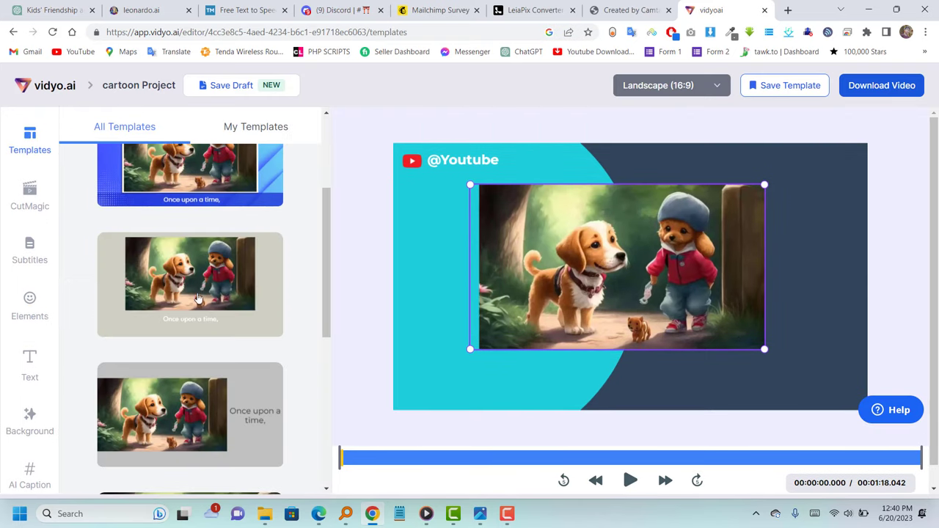
{"action": "left_click", "coordinate": [198, 287]}
- Apply the 'Highlight the words' subtitle style and preview the video
{"action": "left_click", "coordinate": [30, 250]}
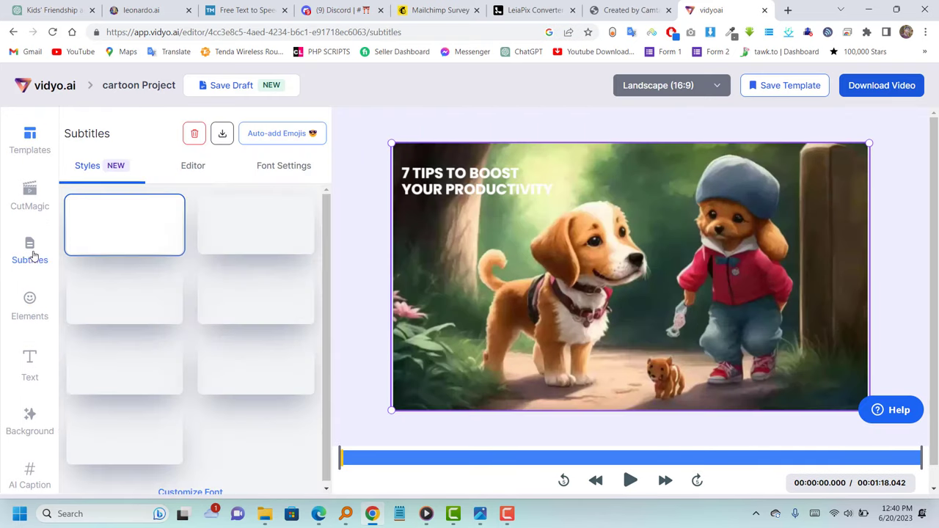
{"action": "left_click", "coordinate": [234, 300]}
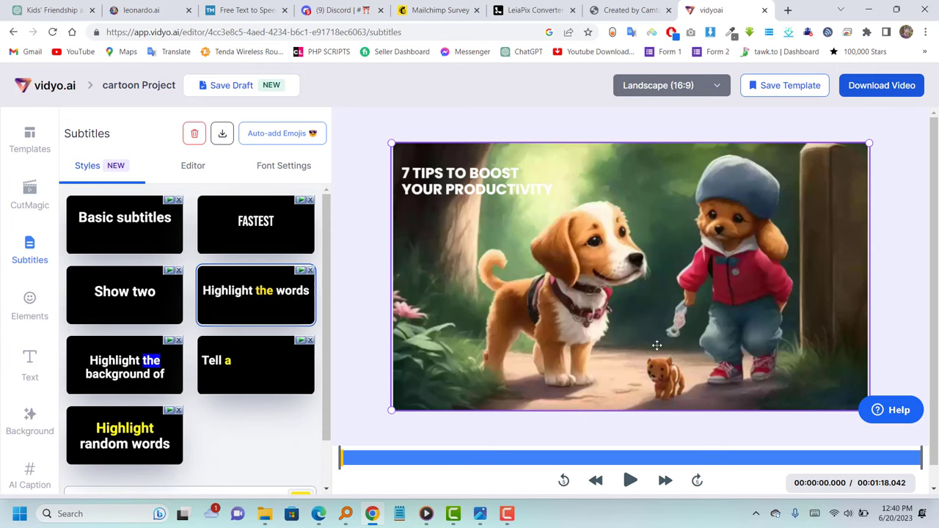
{"action": "left_click", "coordinate": [631, 481]}
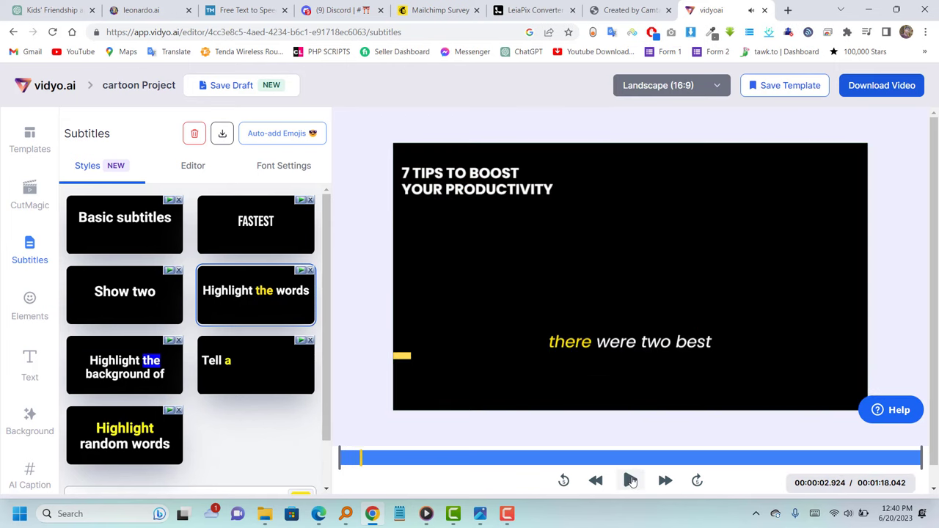
- Download the video at 720p resolution
{"action": "left_click", "coordinate": [631, 480]}
{"action": "left_click", "coordinate": [881, 85]}
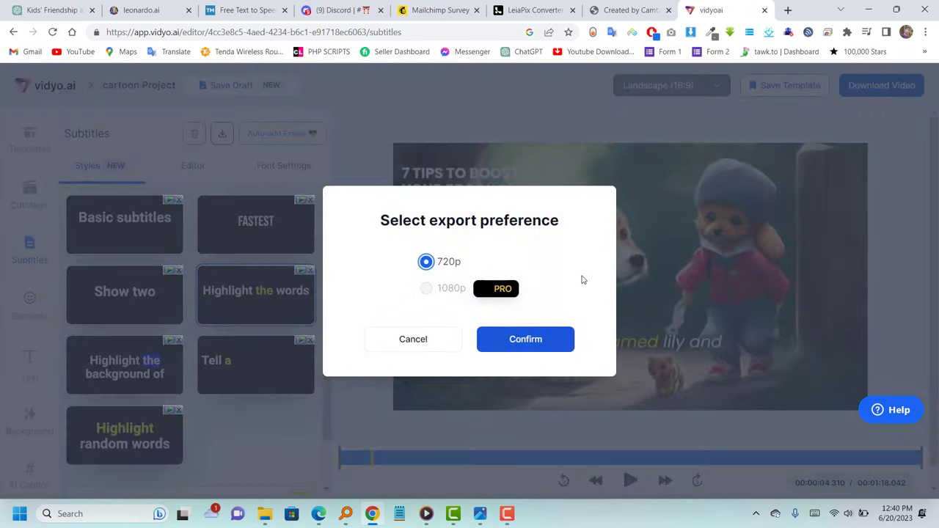
{"action": "left_click", "coordinate": [523, 340]}
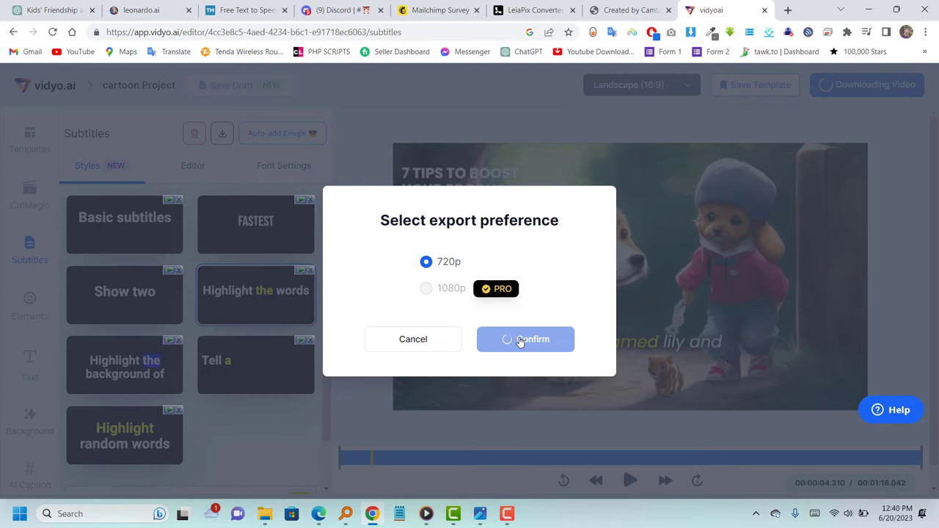